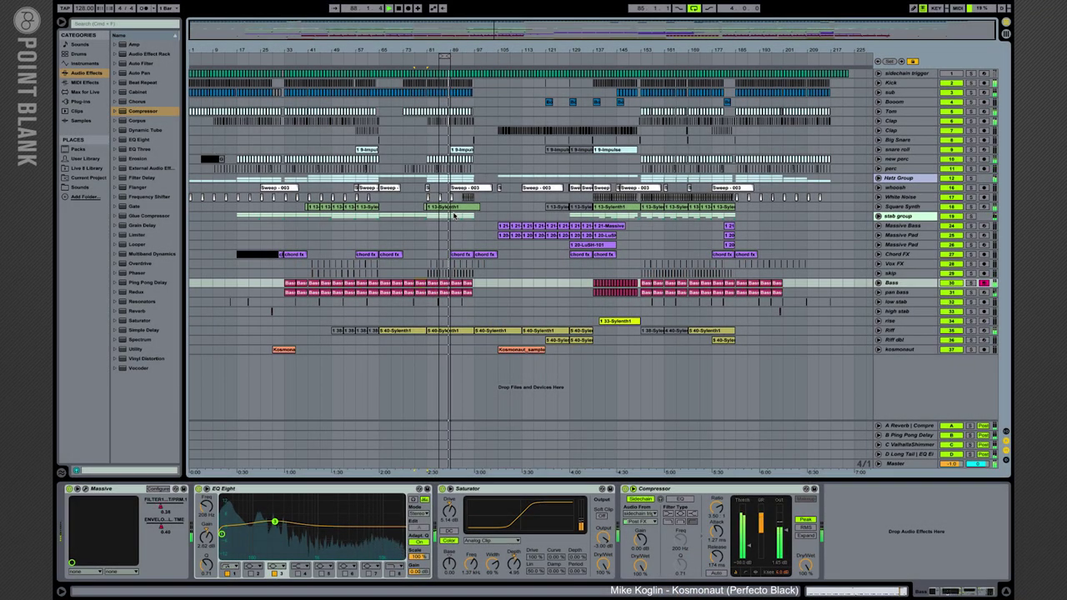
Set the playback start at bar 85, zoom in there, and solo the Bass track
click(438, 52)
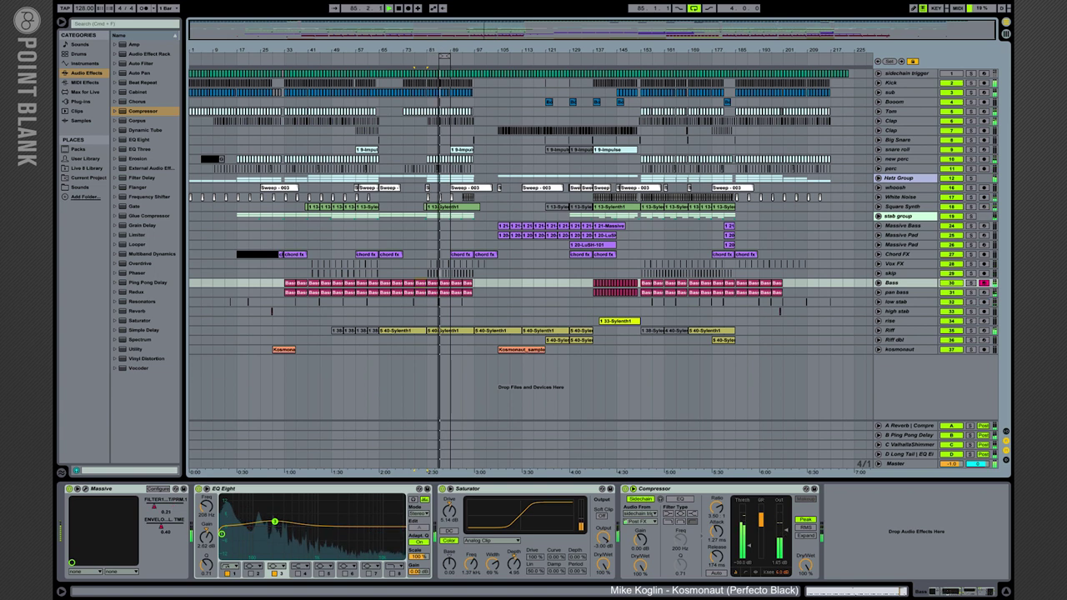
key(plus)
key(plus)
key(plus)
key(plus)
key(plus)
key(plus)
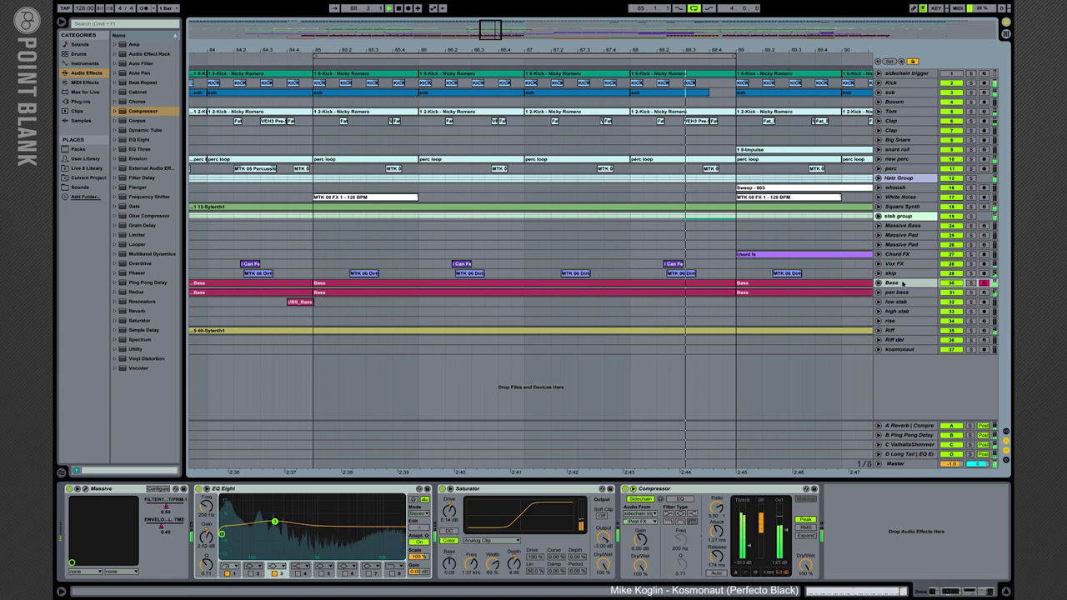
click(971, 284)
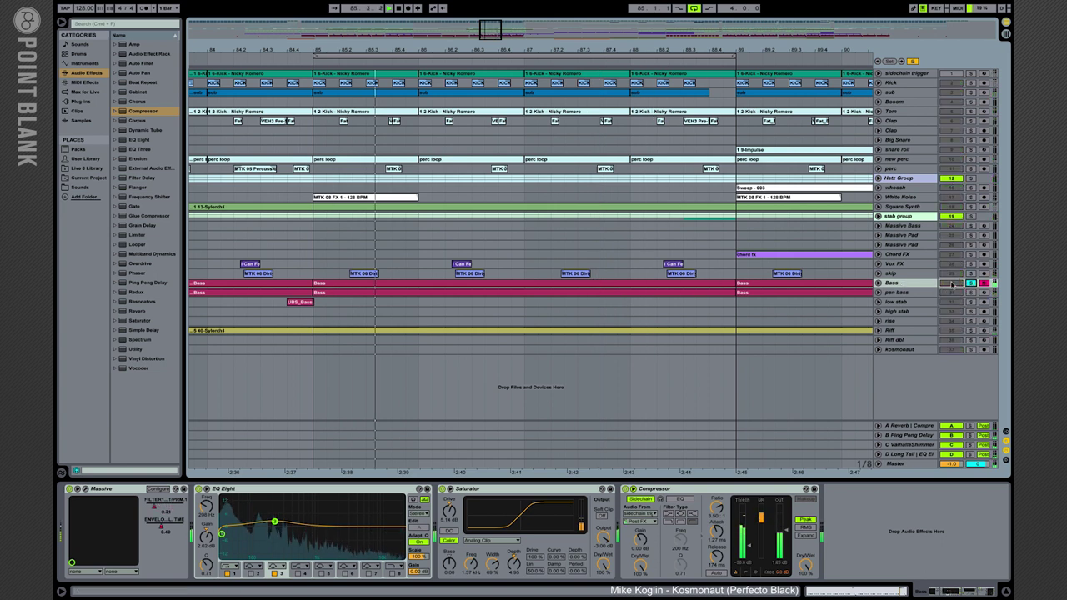
double_click(717, 283)
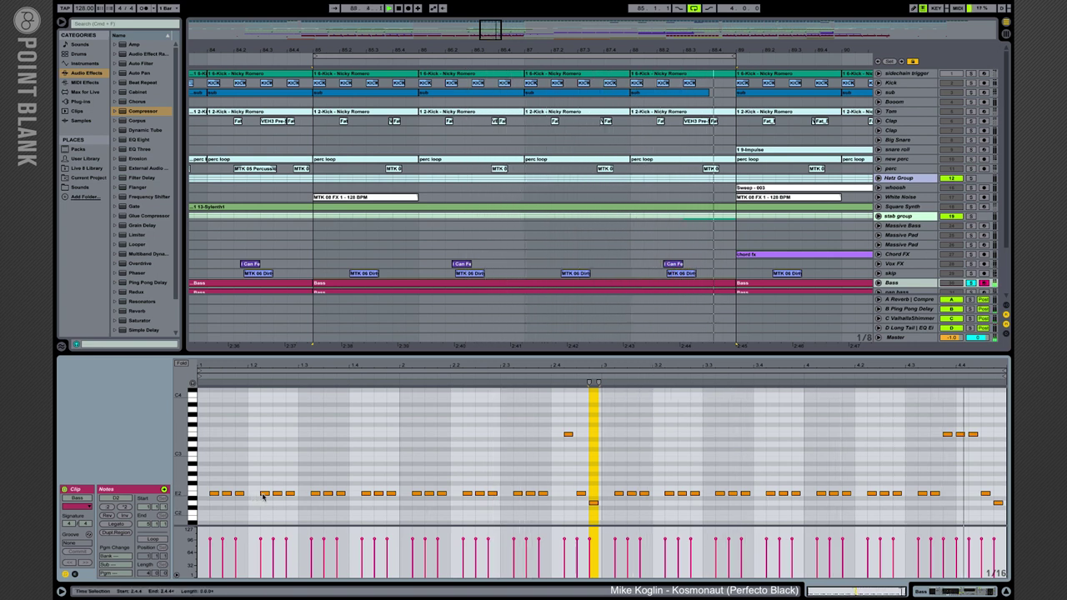
click(567, 434)
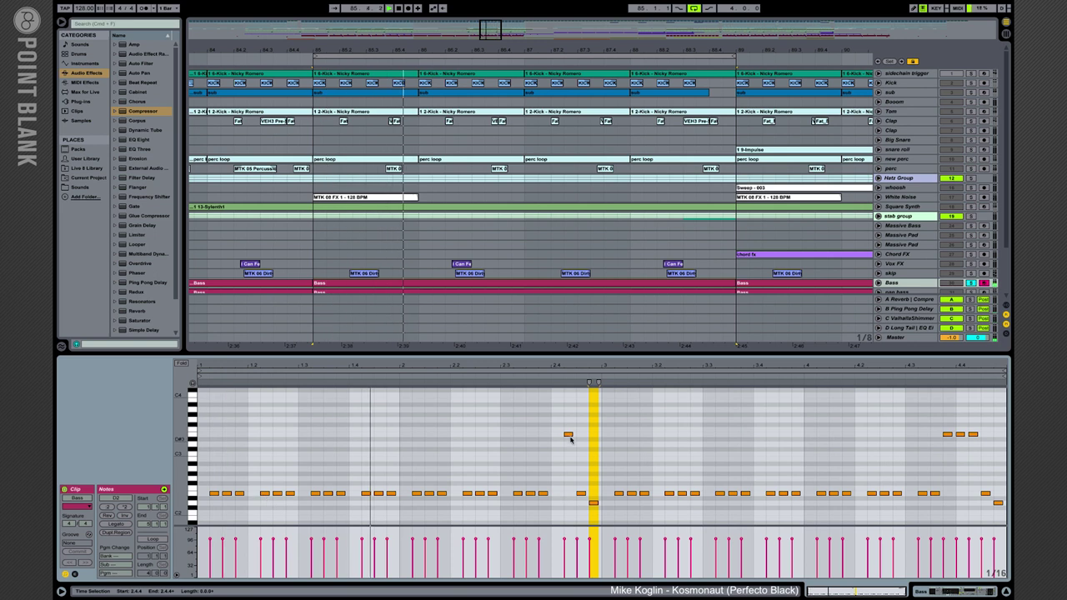
click(567, 435)
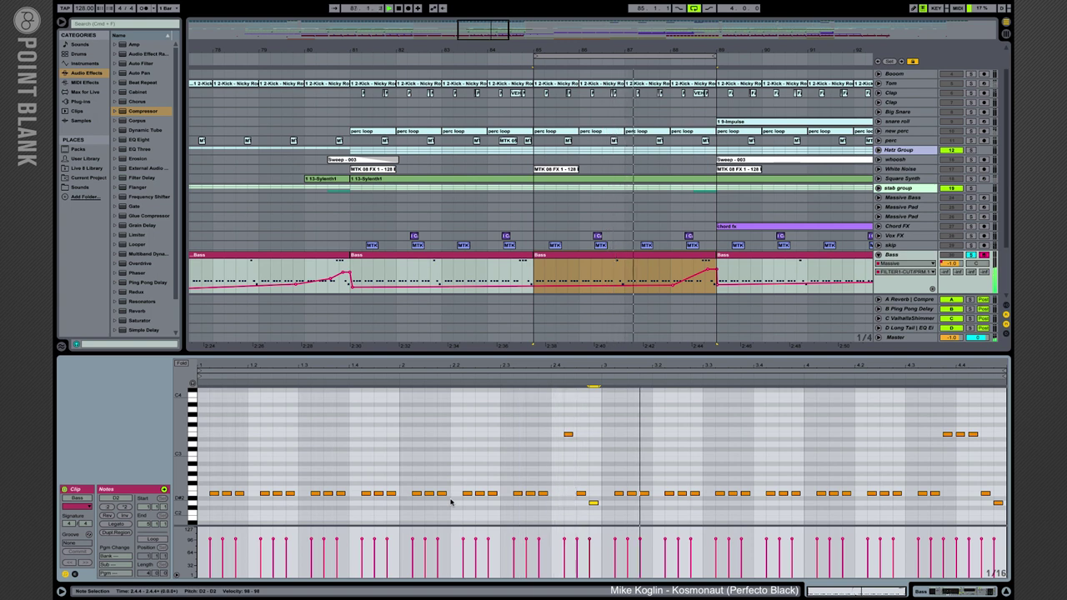
scroll(897, 119, up, 2)
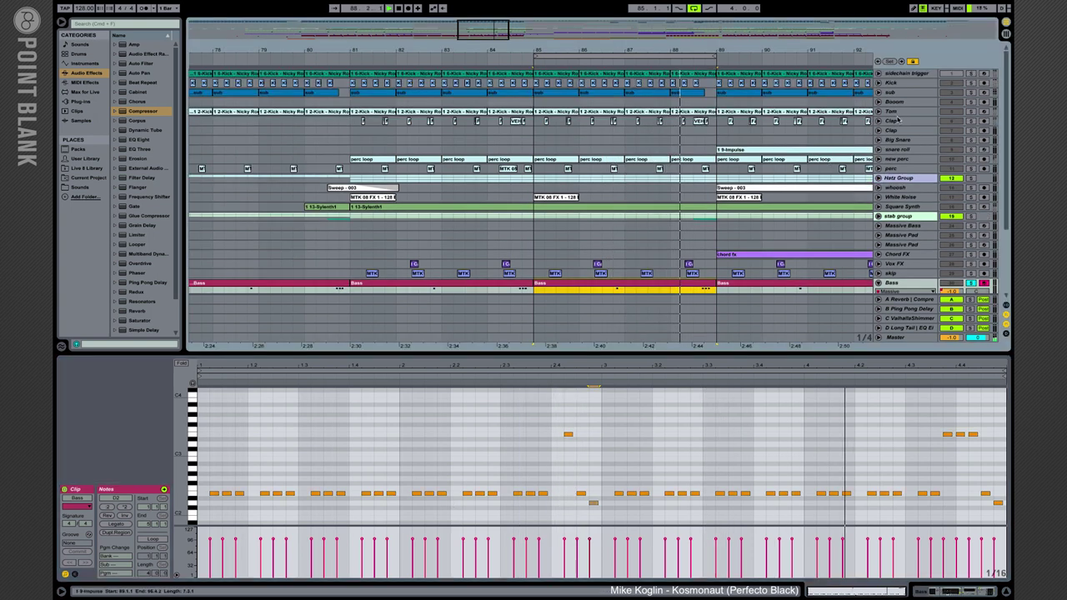
Solo Kick and sub alongside Bass and inspect the sub clip's E2 notes
click(971, 83)
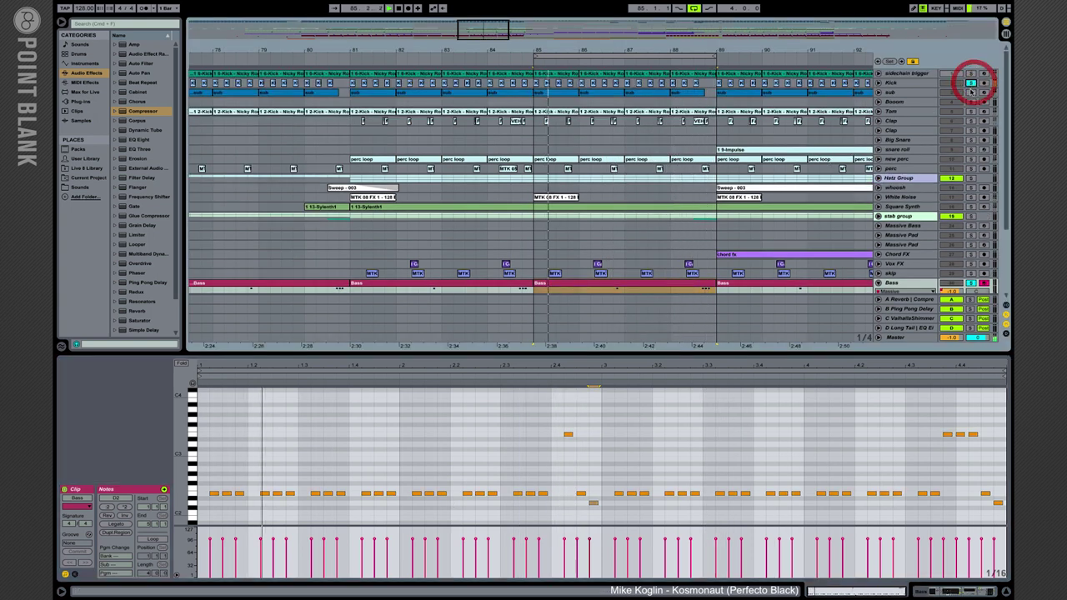
click(971, 91)
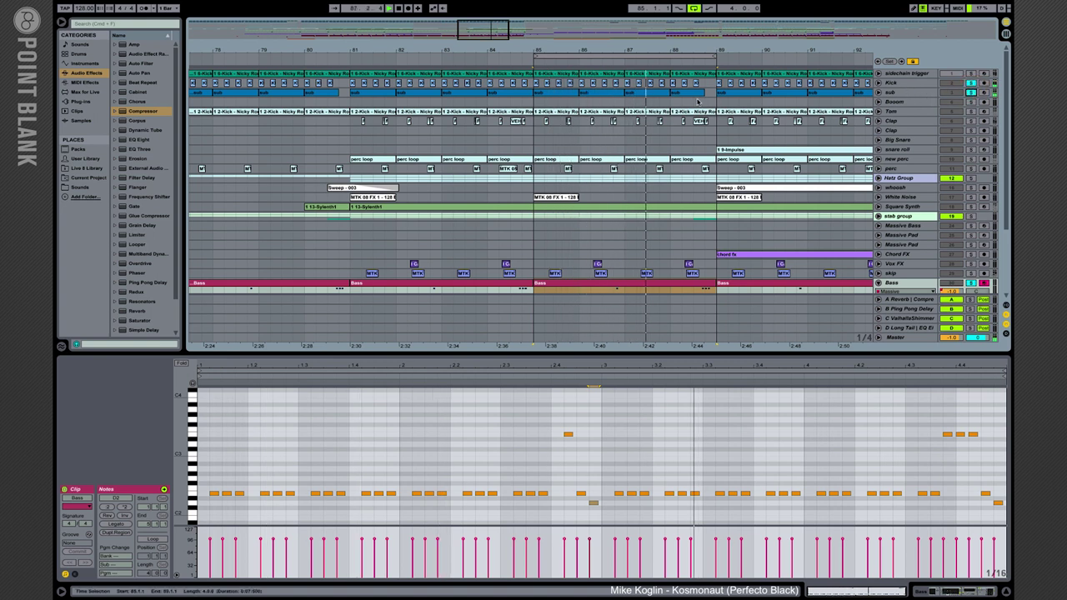
click(698, 92)
click(662, 92)
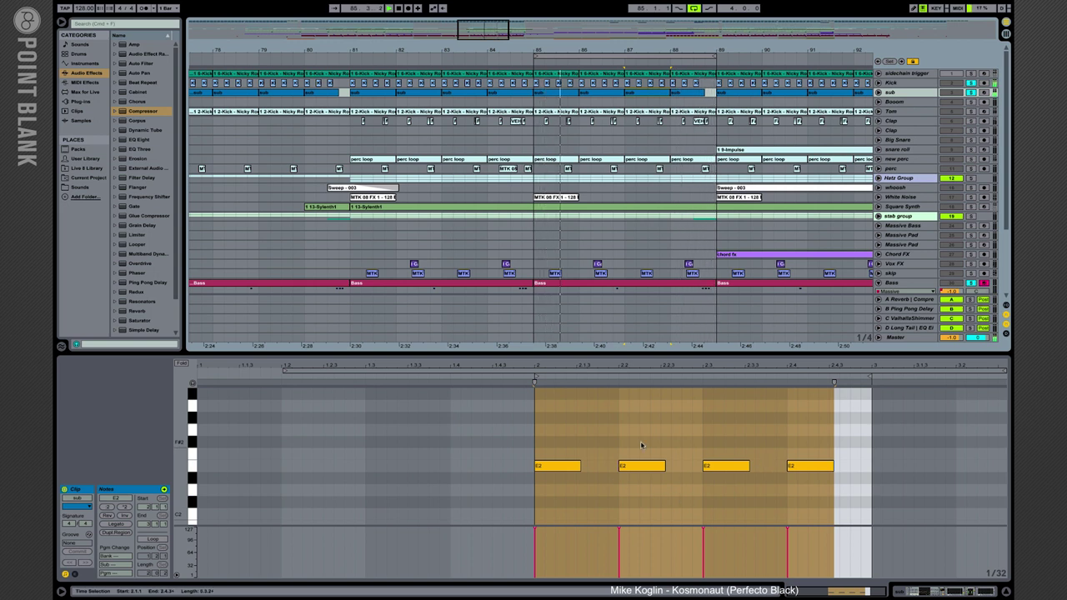
click(639, 465)
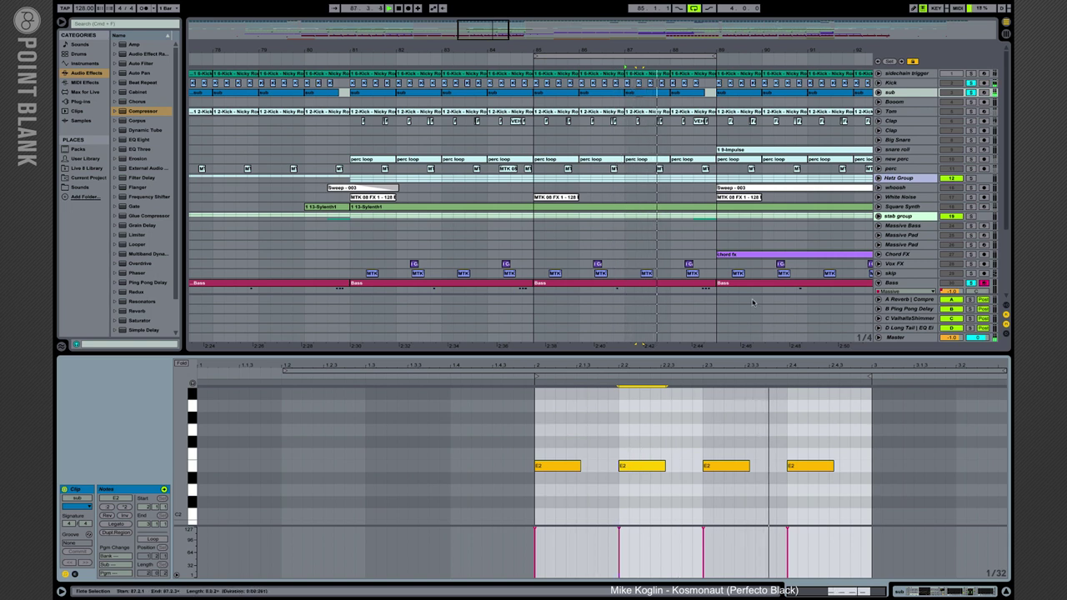
Unfold the Bass track and select its clip over bars 85–89
key(Right)
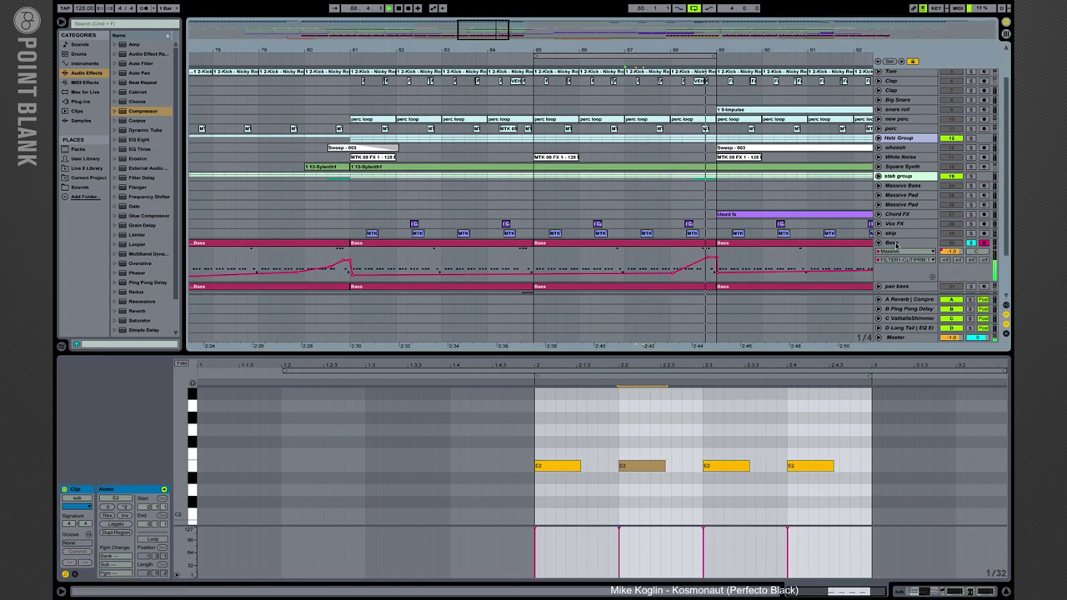
click(641, 245)
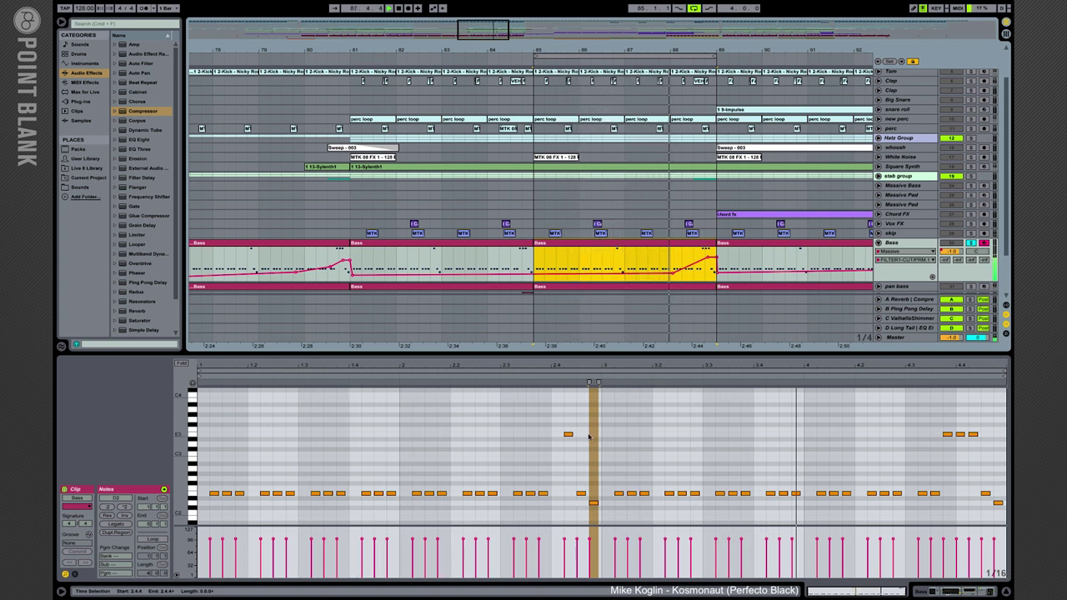
click(969, 244)
scroll(700, 192, up, 2)
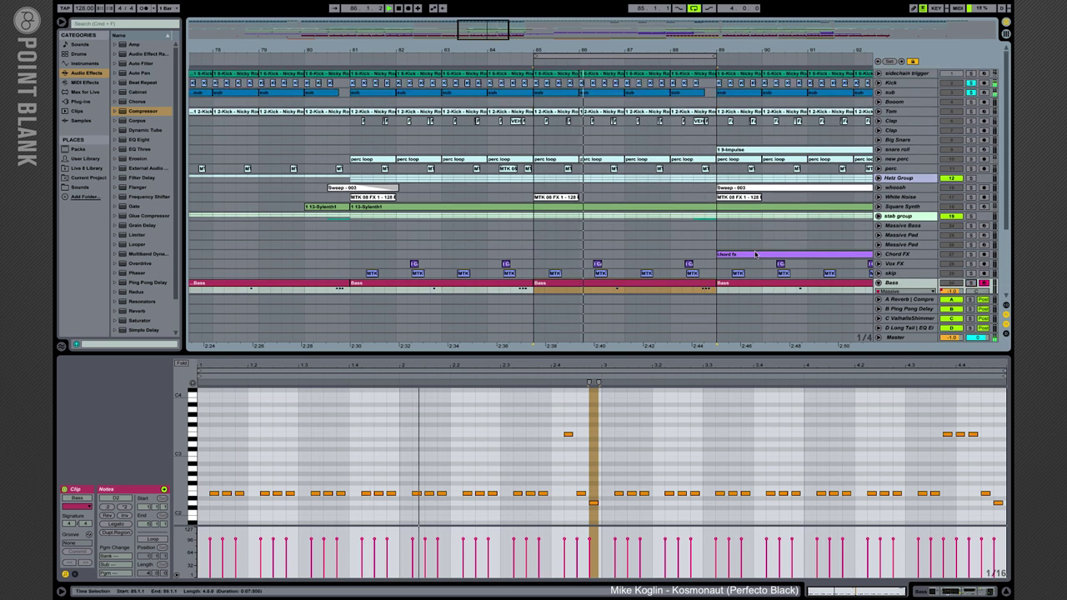
click(612, 90)
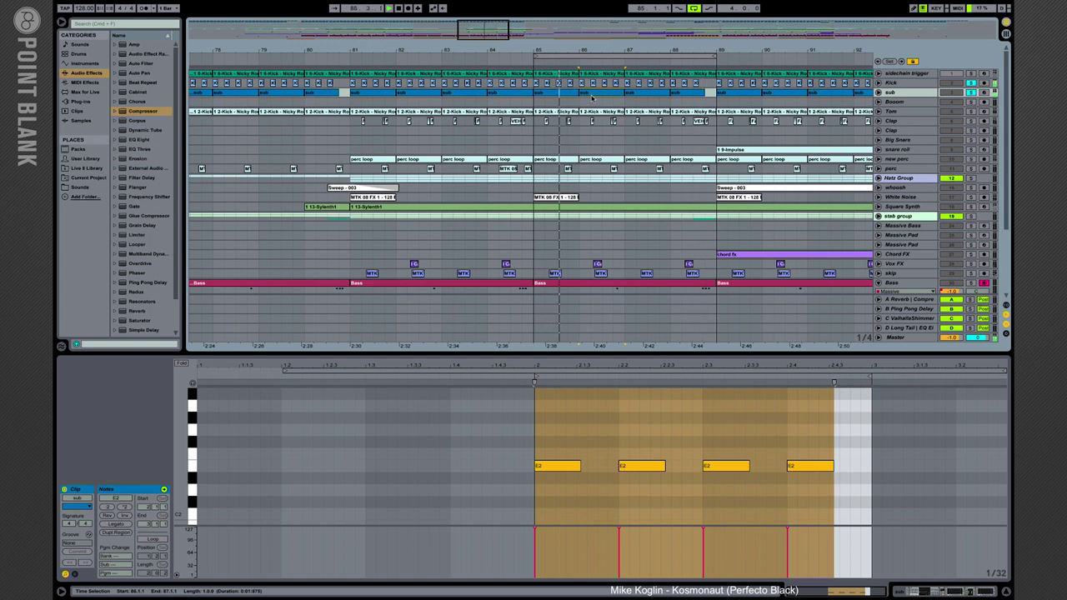
Show the Bass track's FILTER1 CUTOFF automation and reselect the Bass clip
key(a)
scroll(761, 152, down, 3)
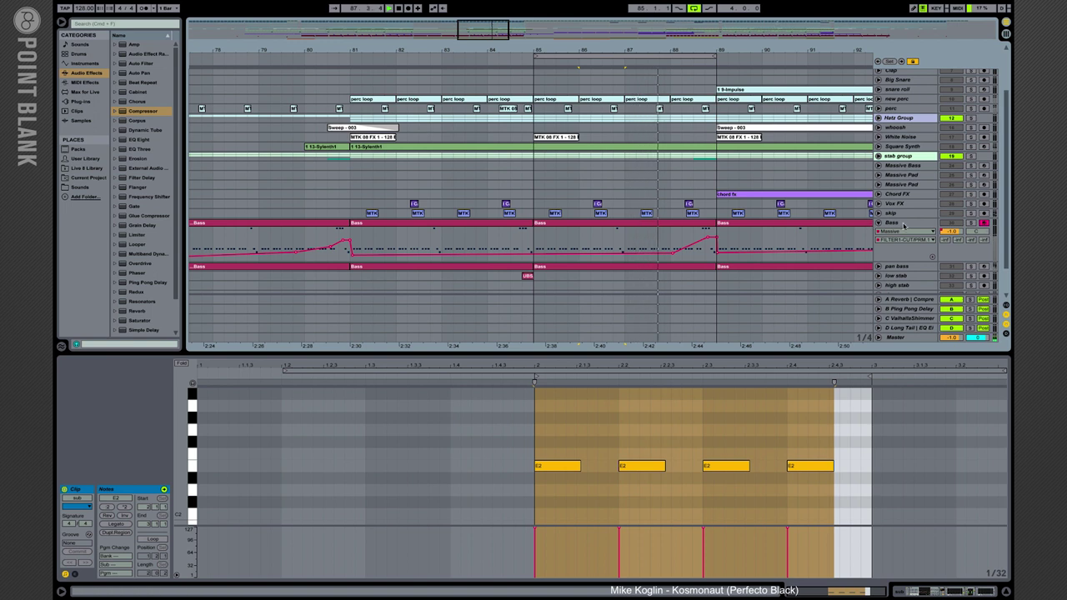
click(905, 223)
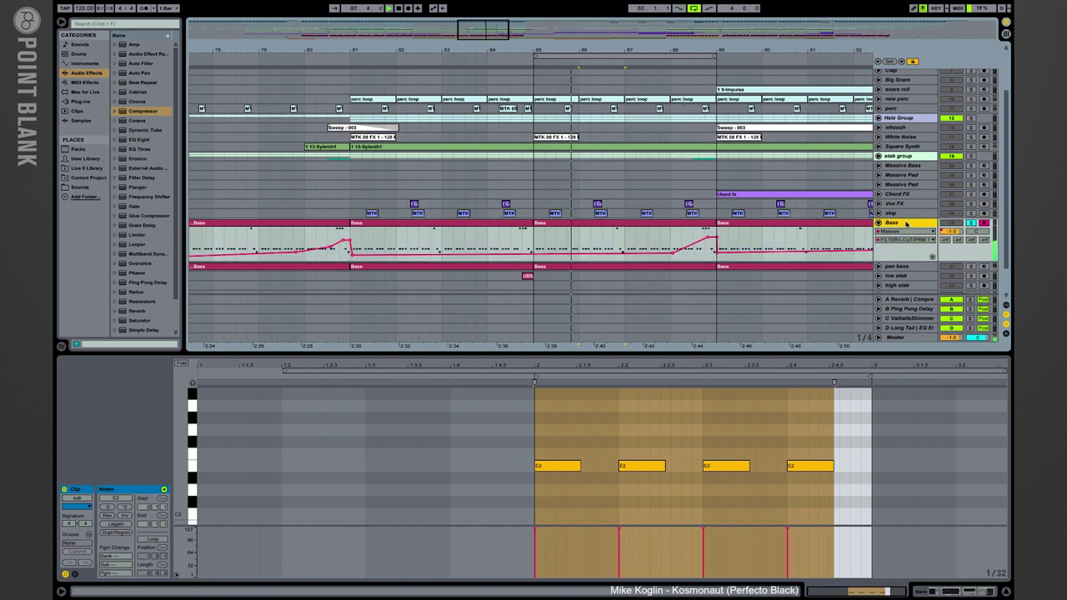
click(692, 225)
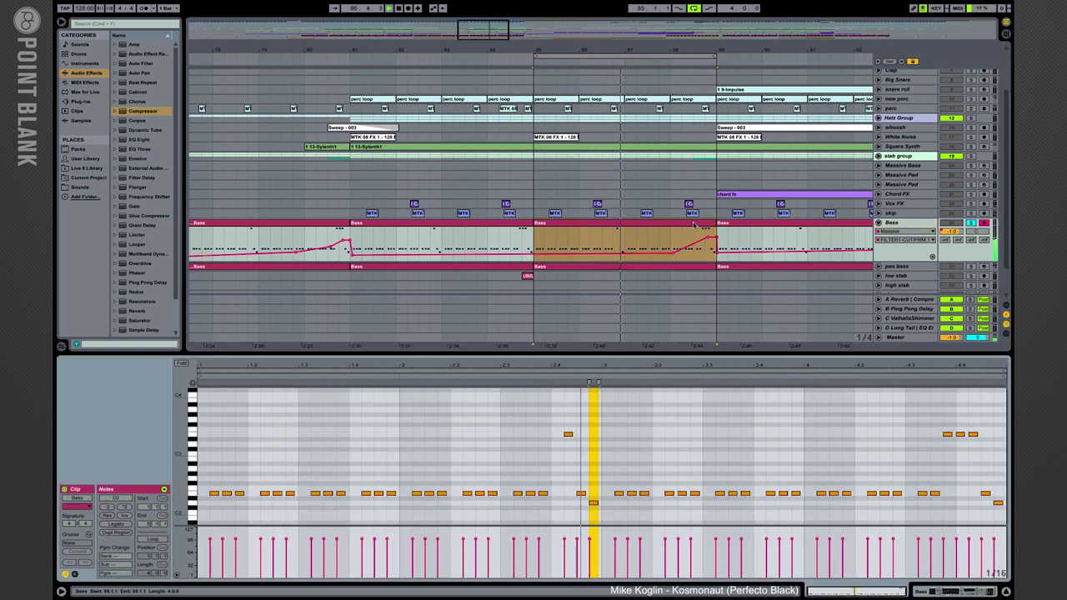
click(692, 221)
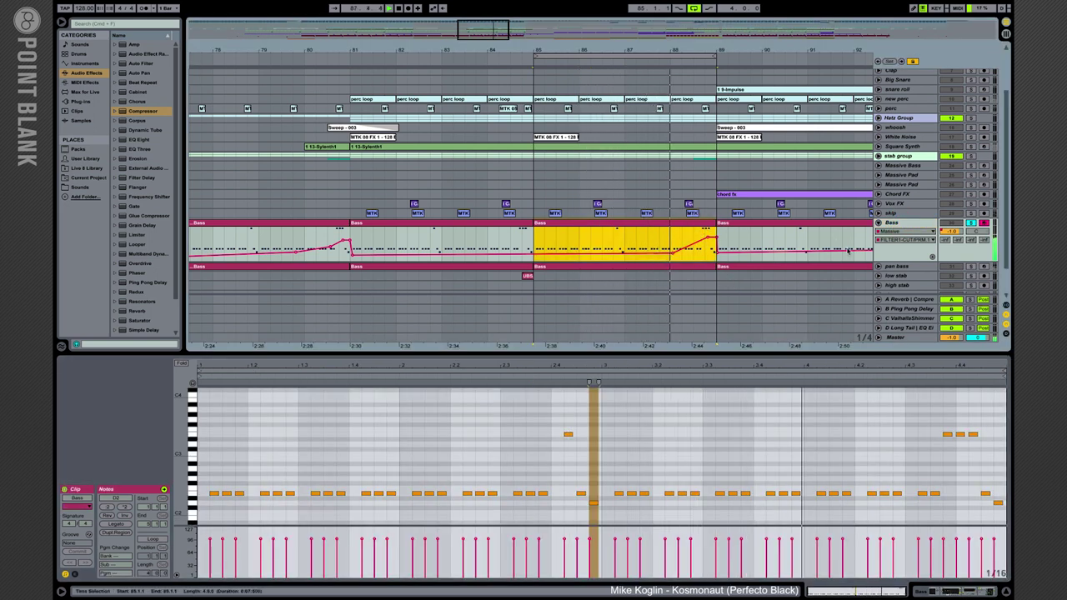
In the Bass track's EQ Eight, switch band 3 off and back on
key(shift+Tab)
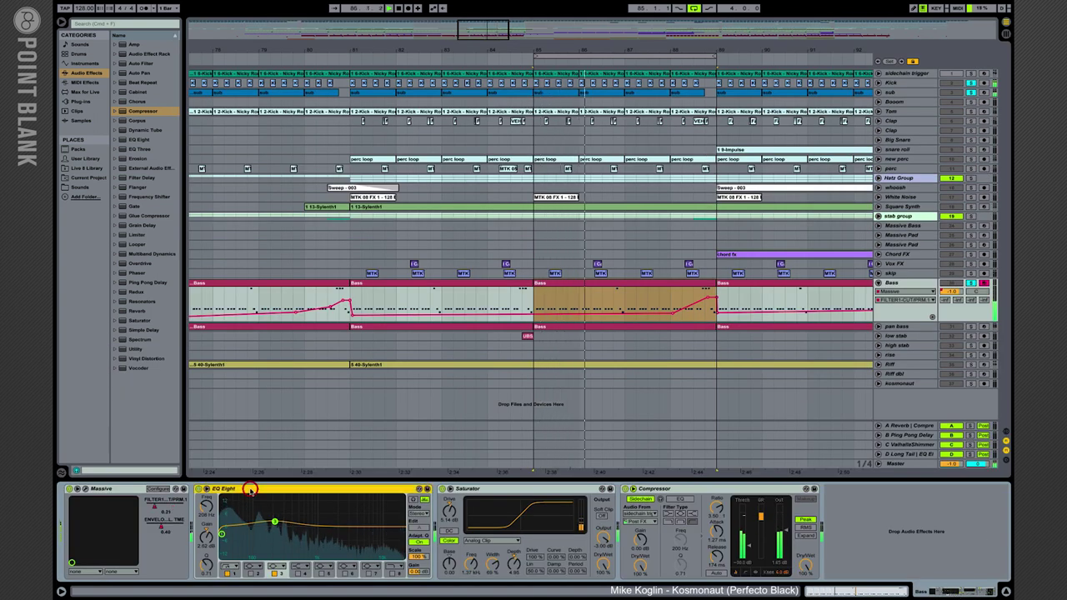
click(229, 569)
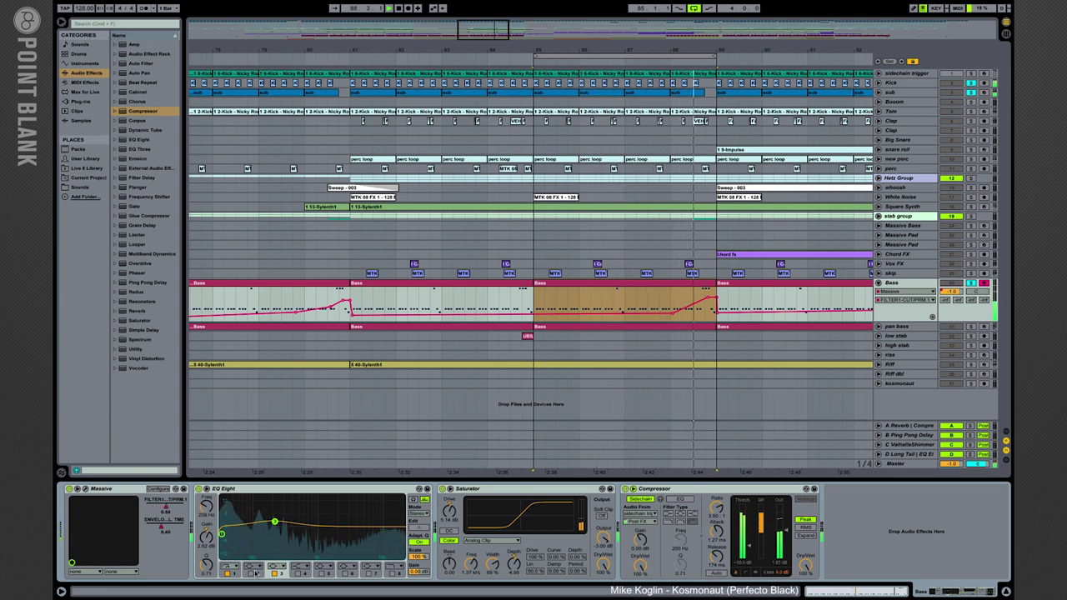
click(275, 574)
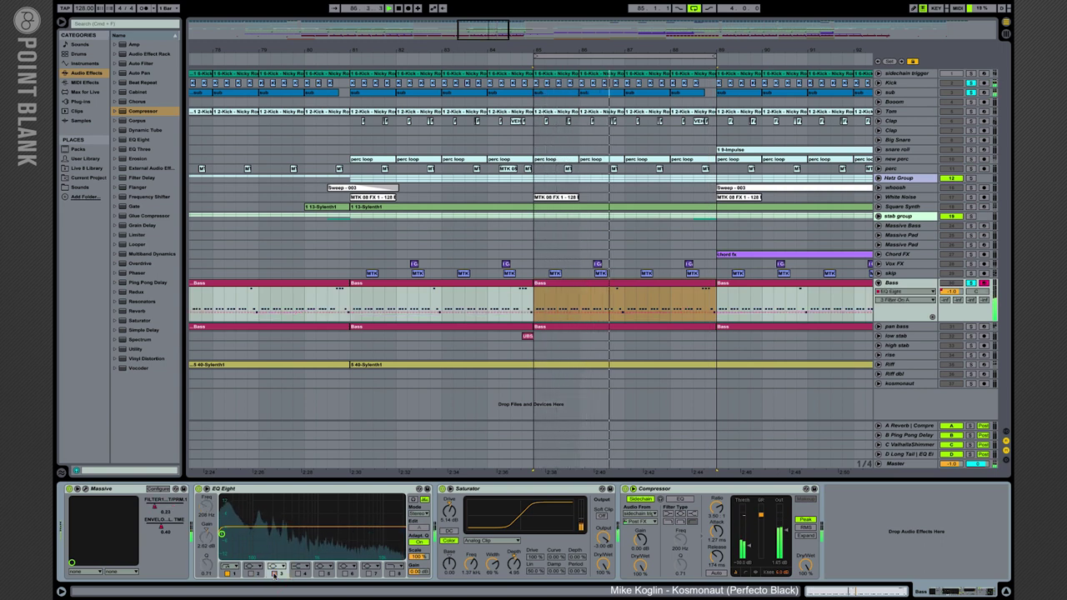
click(274, 574)
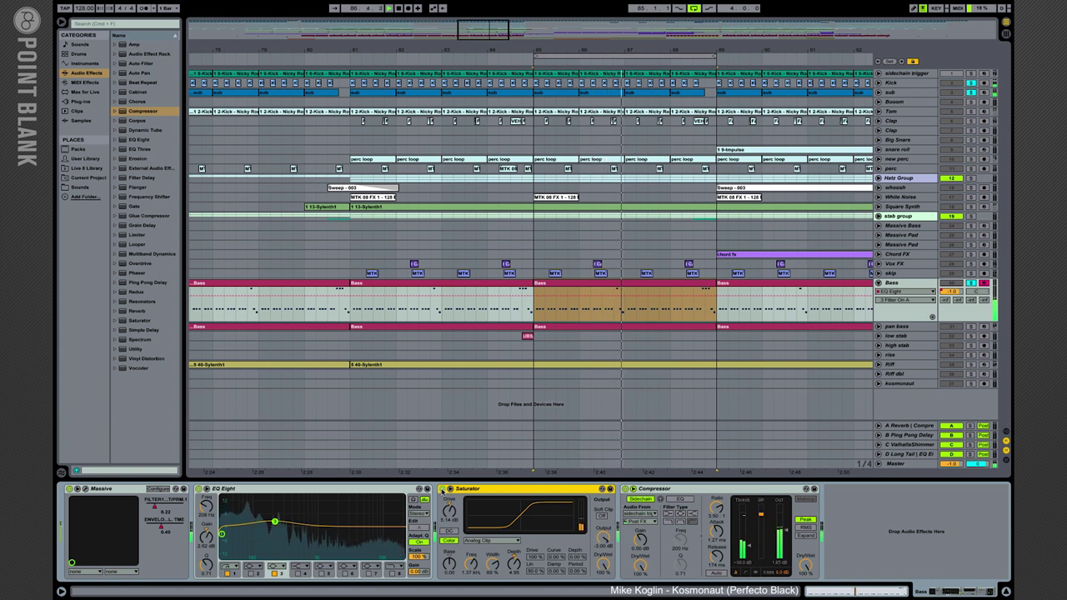
A/B the Bass Saturator, leave it enabled, and show the pan bass device chain
click(442, 490)
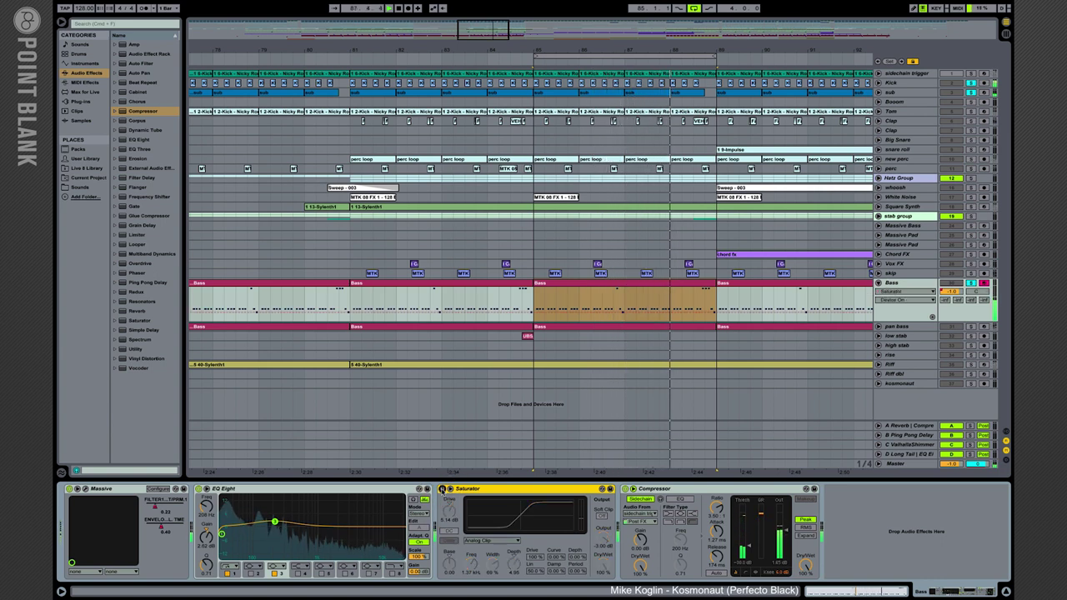
click(442, 489)
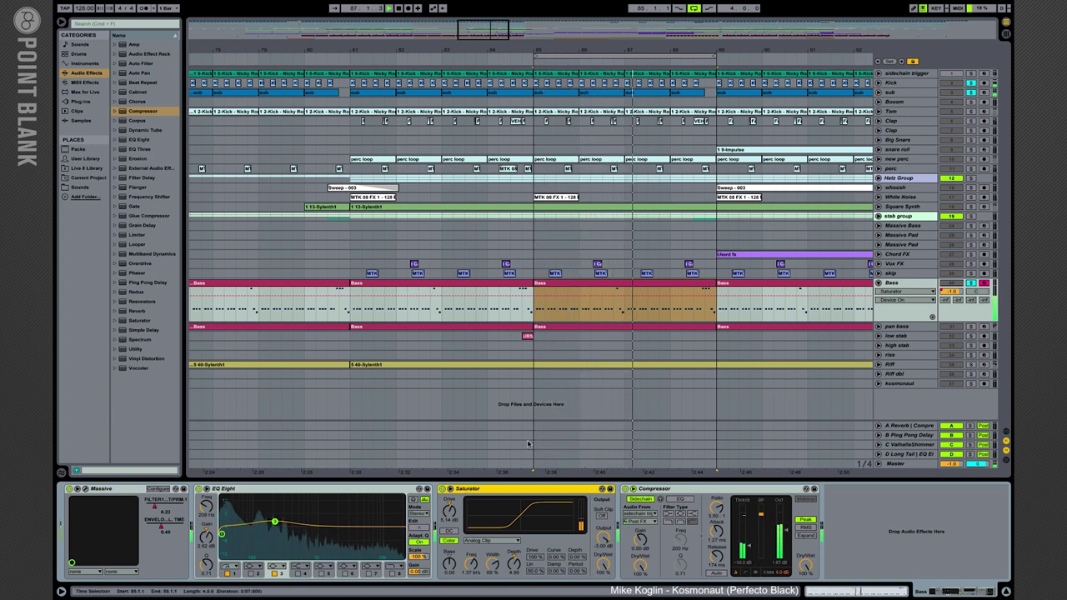
click(883, 326)
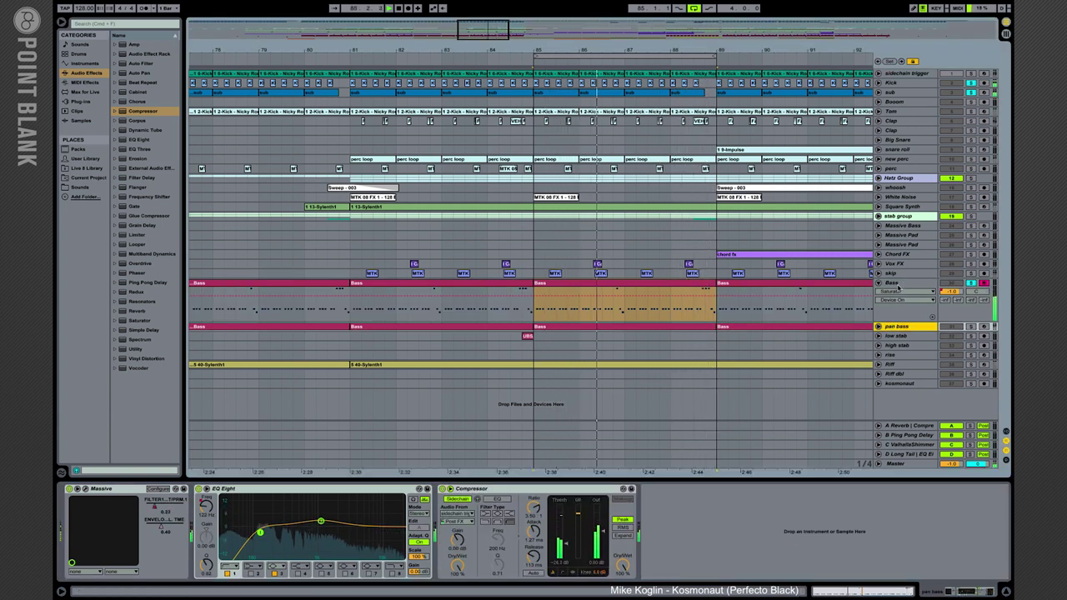
Reveal pan bass filter-cutoff automation, then bring back the Bass chain with Saturator
click(878, 326)
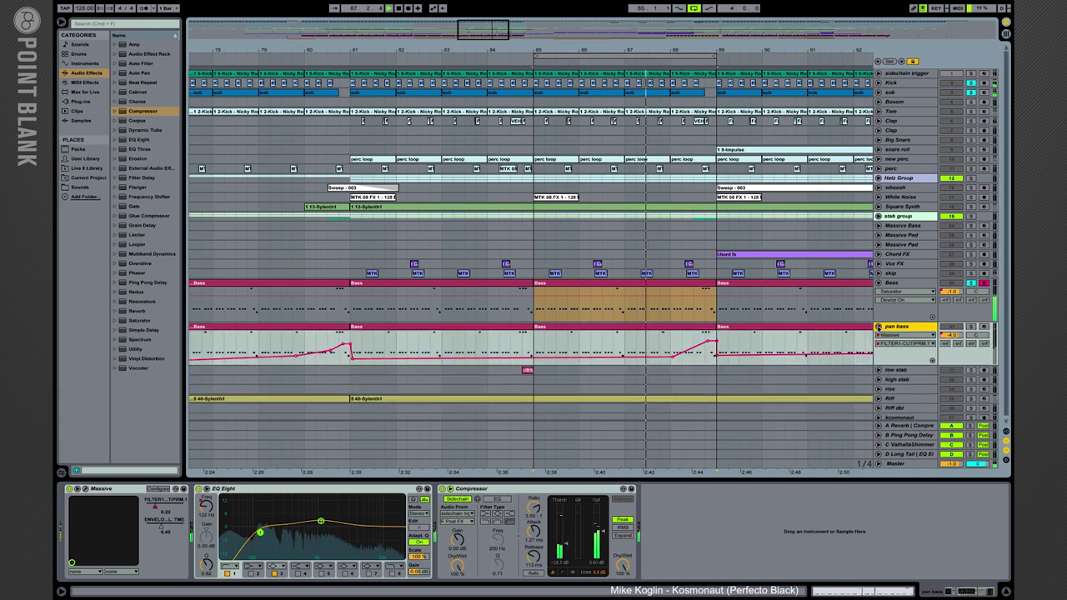
click(651, 290)
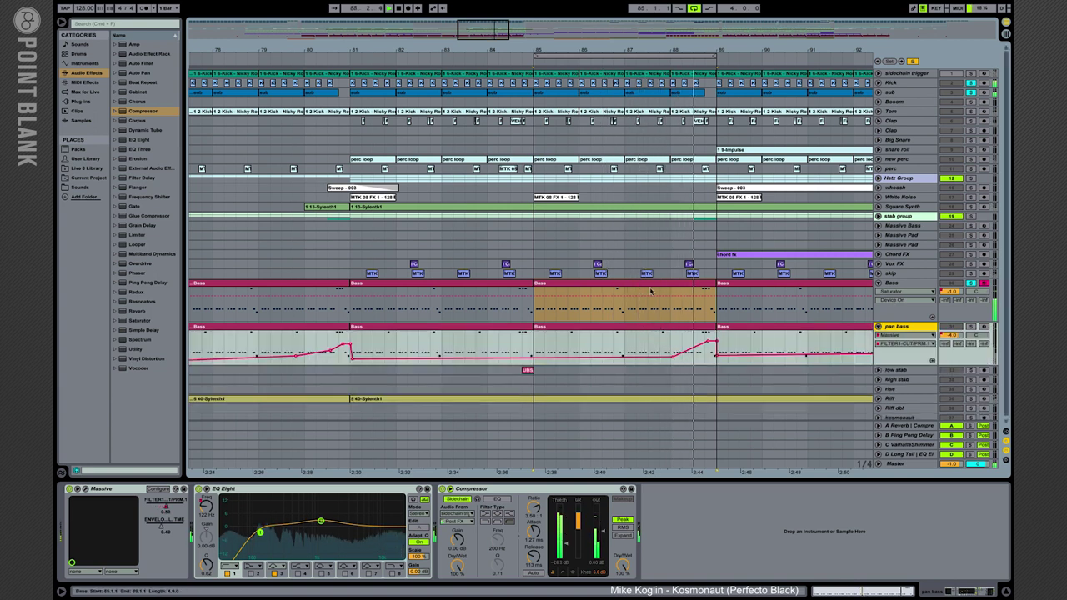
click(901, 285)
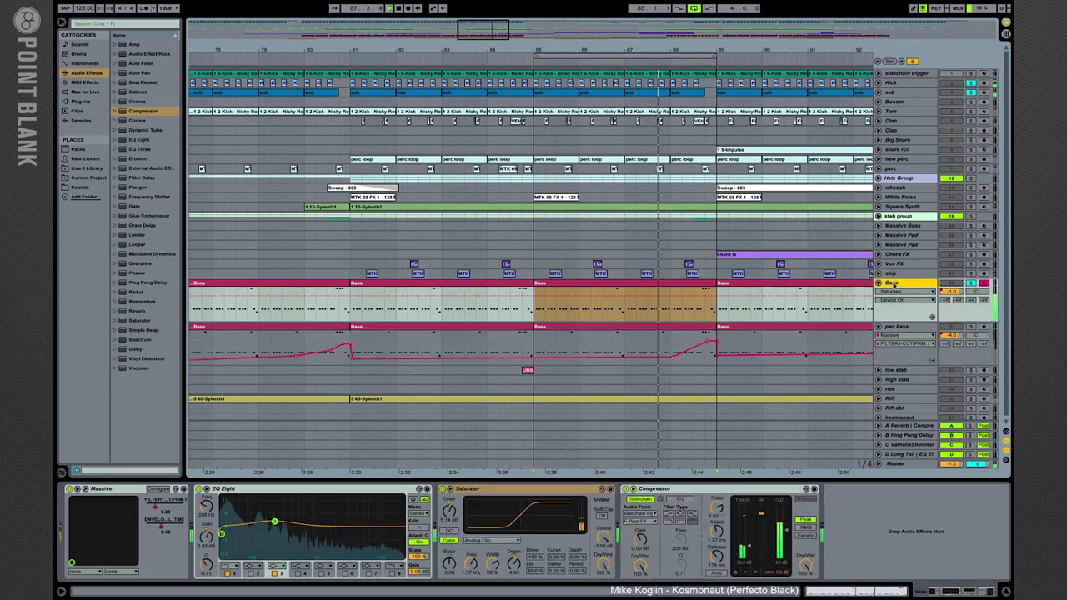
Solo pan bass and display its Massive, EQ Eight and Compressor devices
right_click(891, 285)
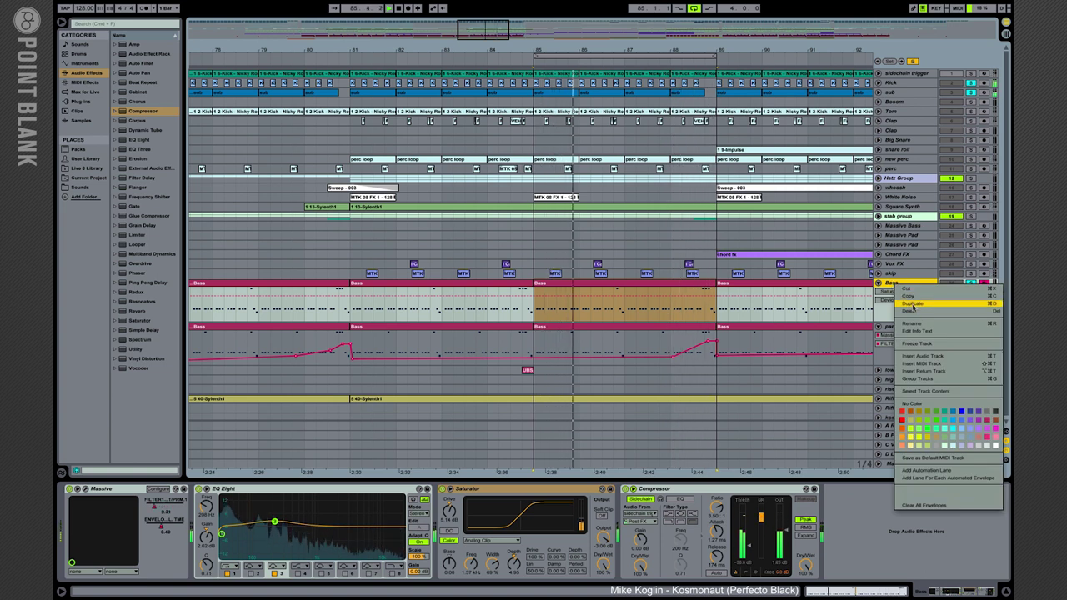
key(Escape)
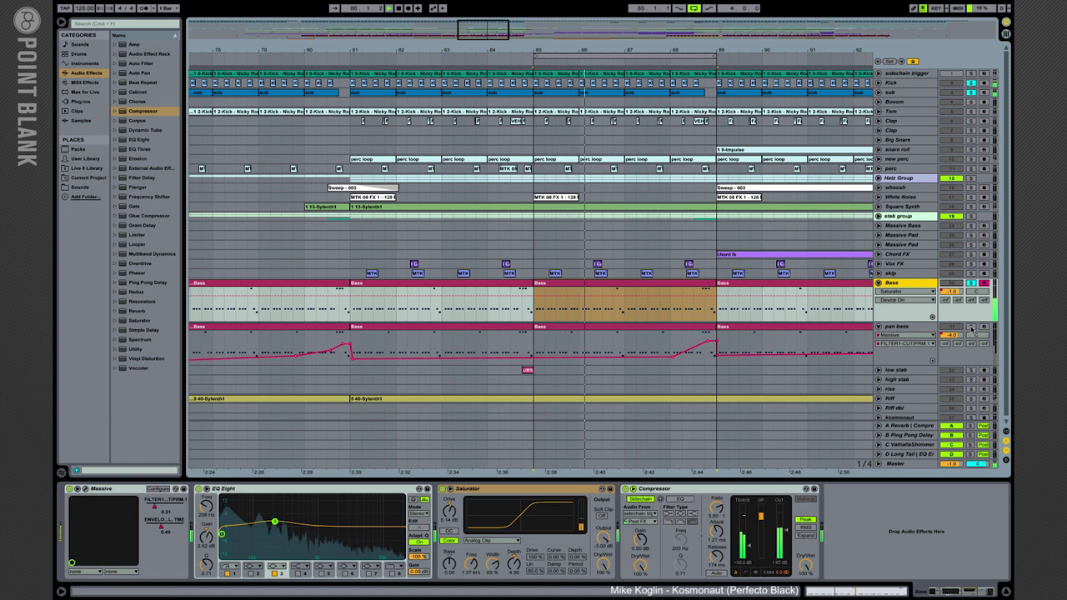
click(970, 327)
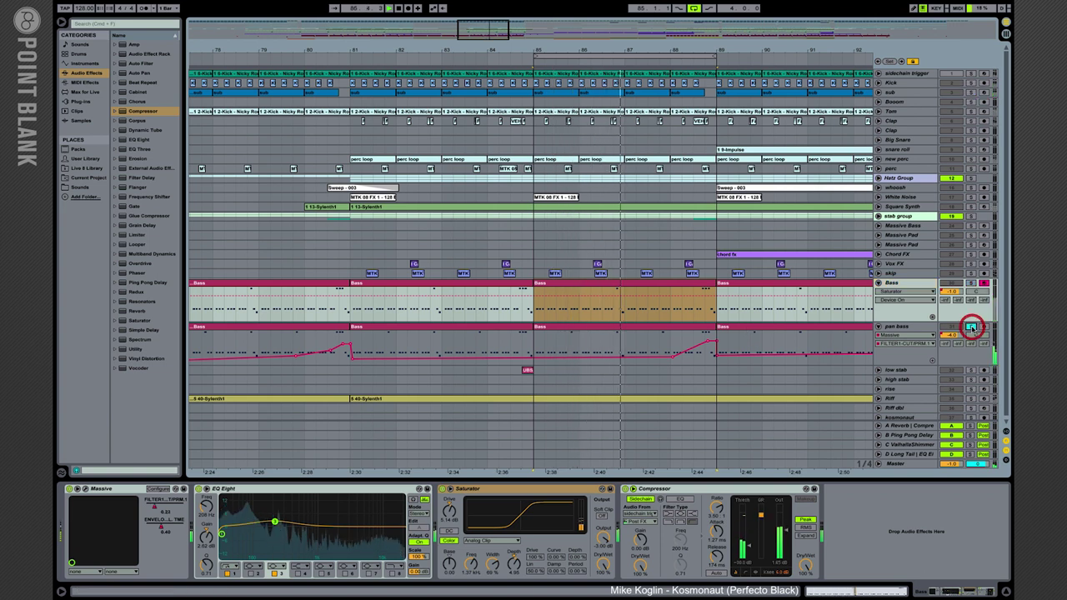
click(892, 326)
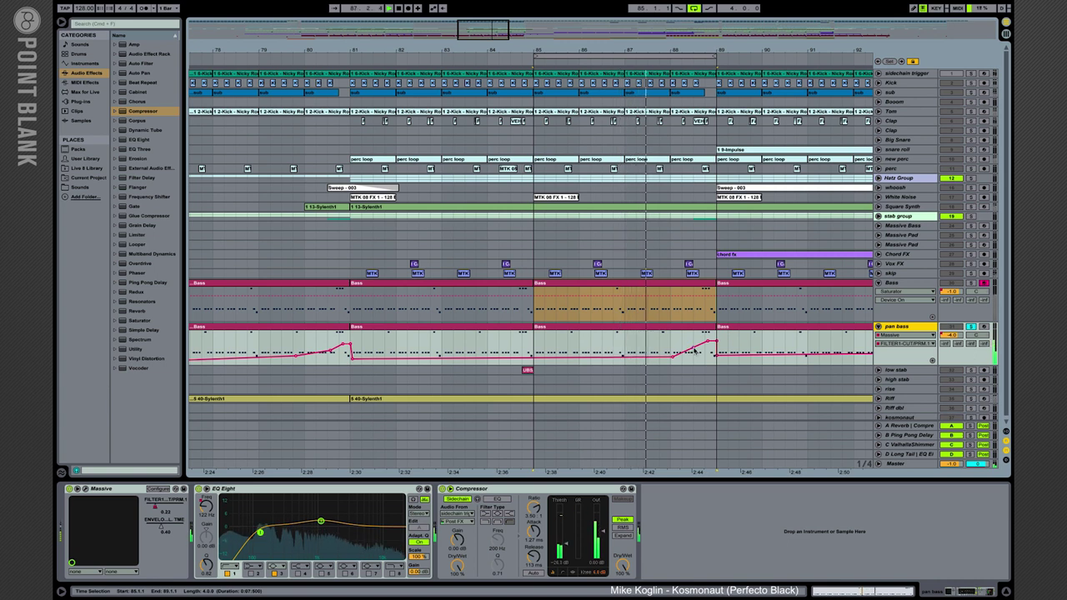
Solo Bass too and focus on its Saturator and Compressor devices
click(970, 283)
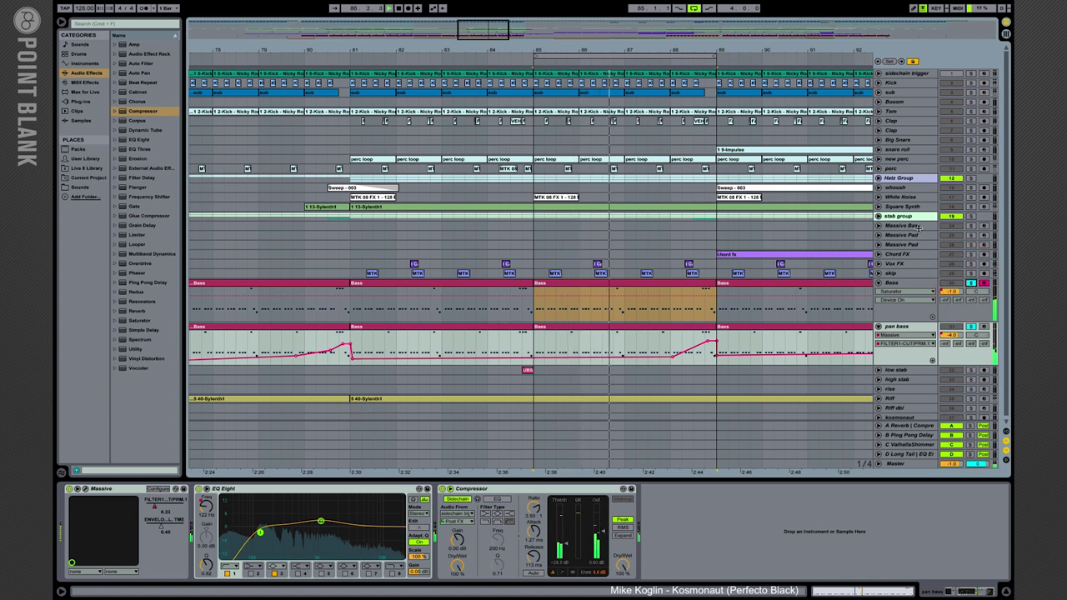
click(912, 283)
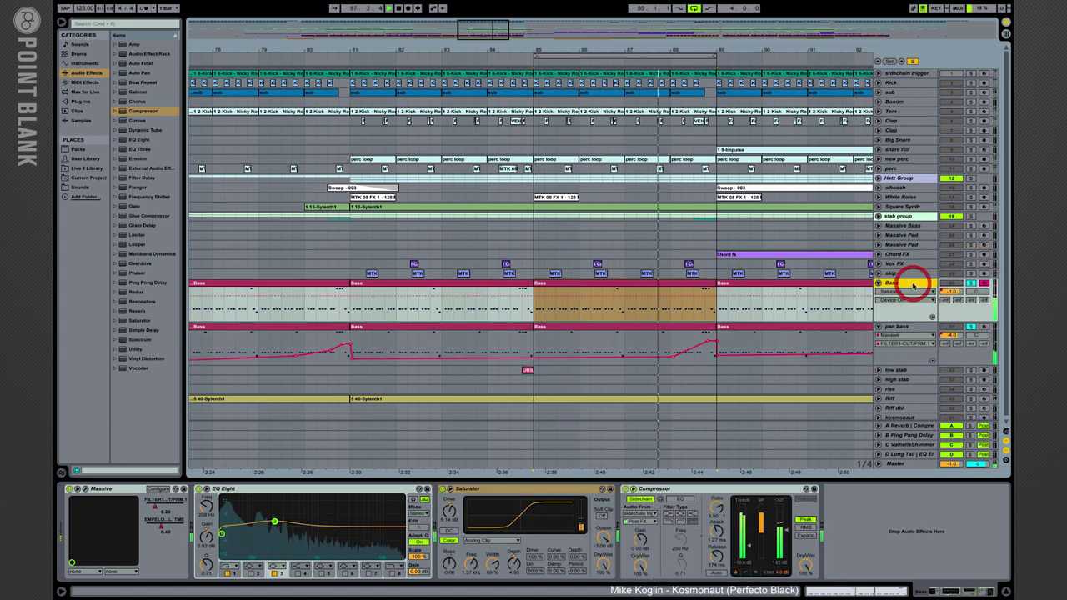
click(701, 490)
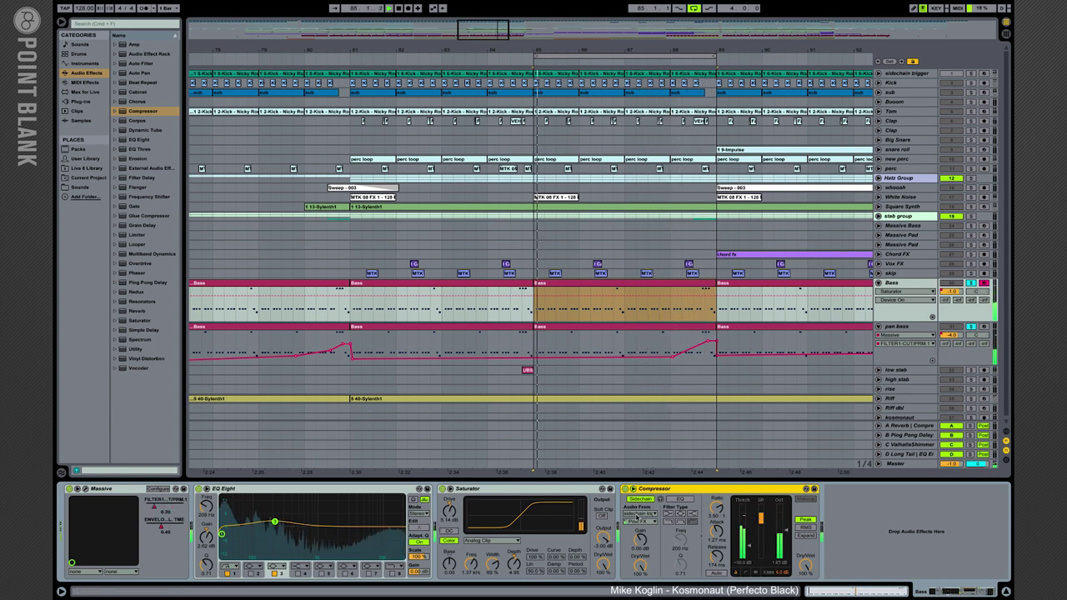
click(640, 516)
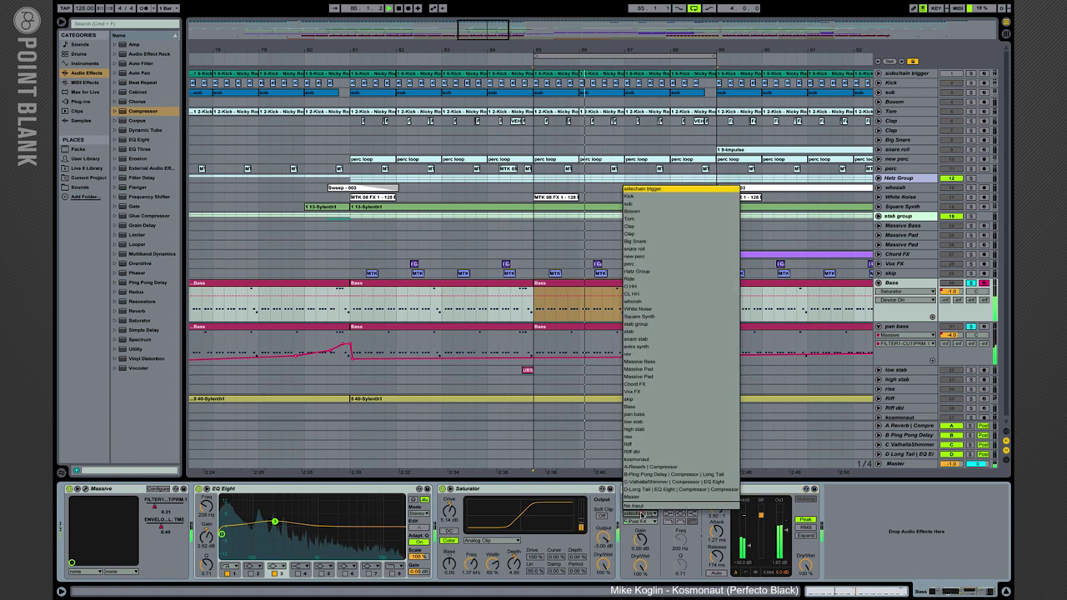
click(641, 516)
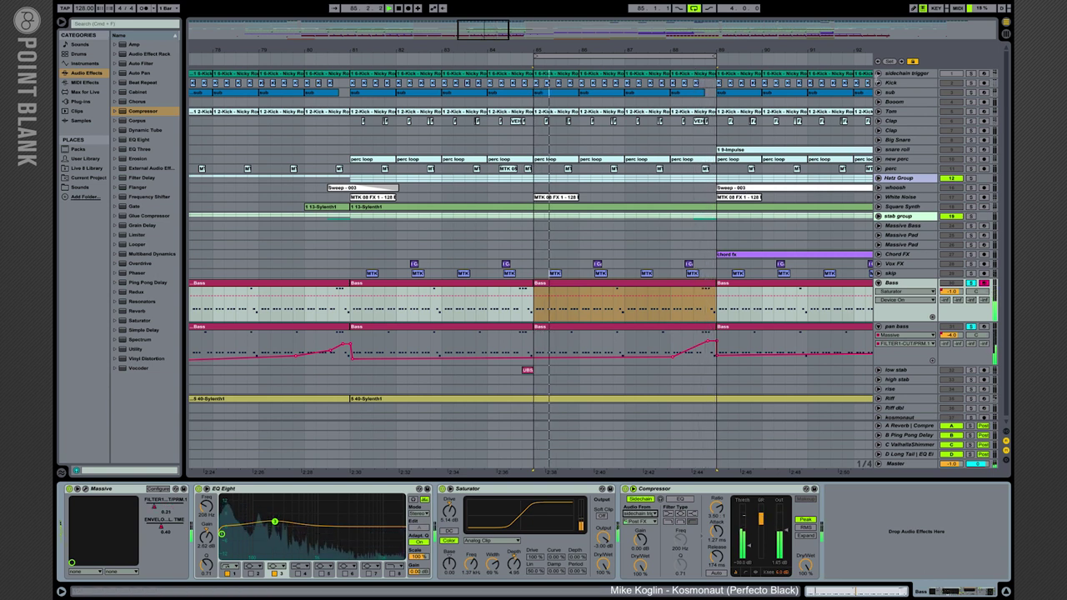
Show the sidechain trigger's kick device, select bars 85–89, and solo that track
click(908, 73)
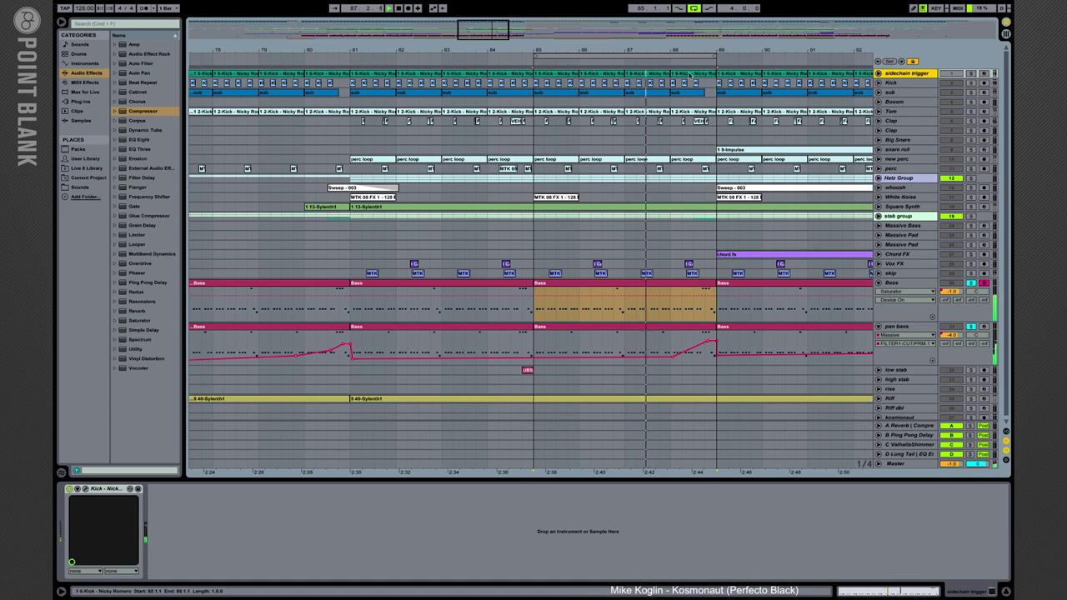
drag(641, 58, 445, 56)
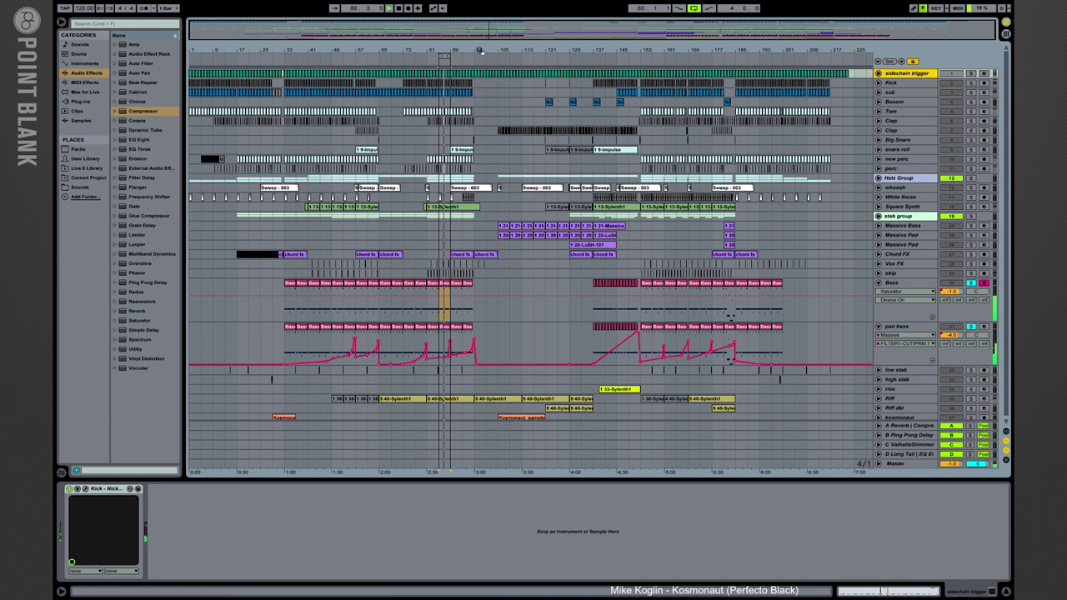
drag(480, 51, 617, 79)
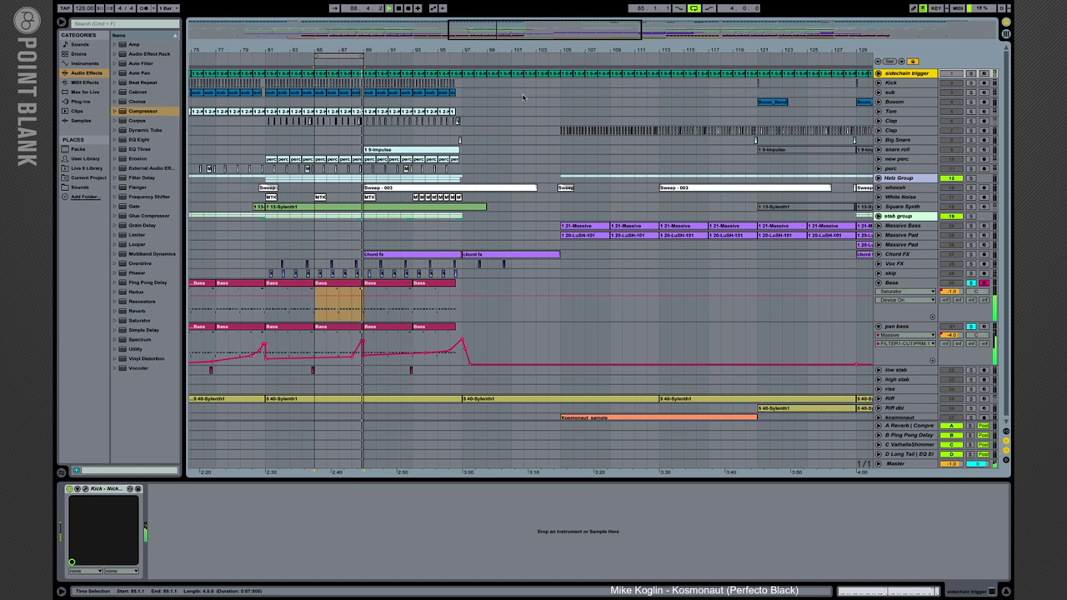
click(699, 237)
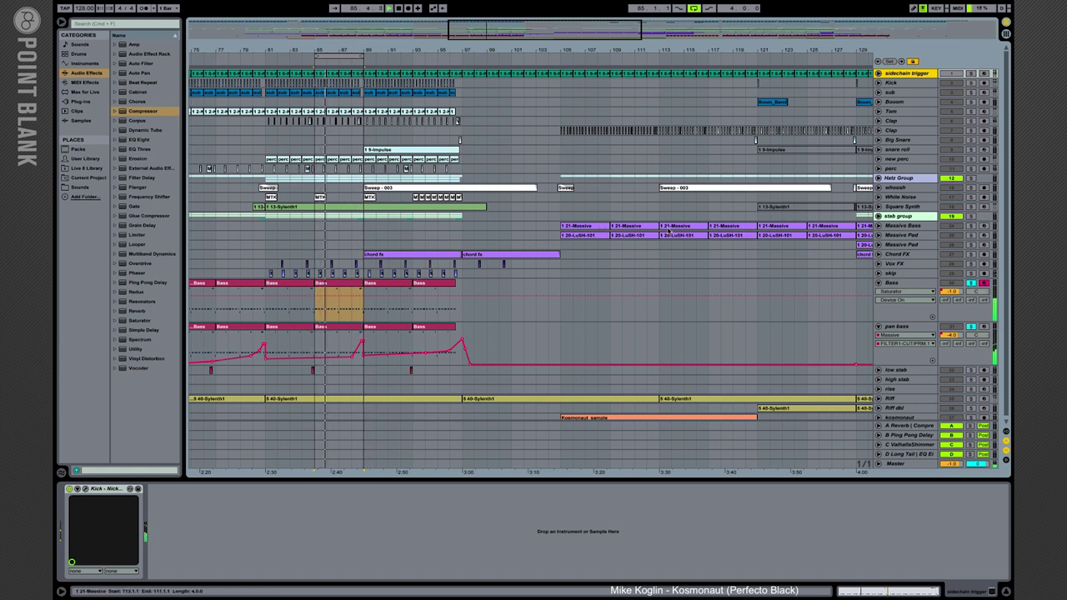
click(639, 245)
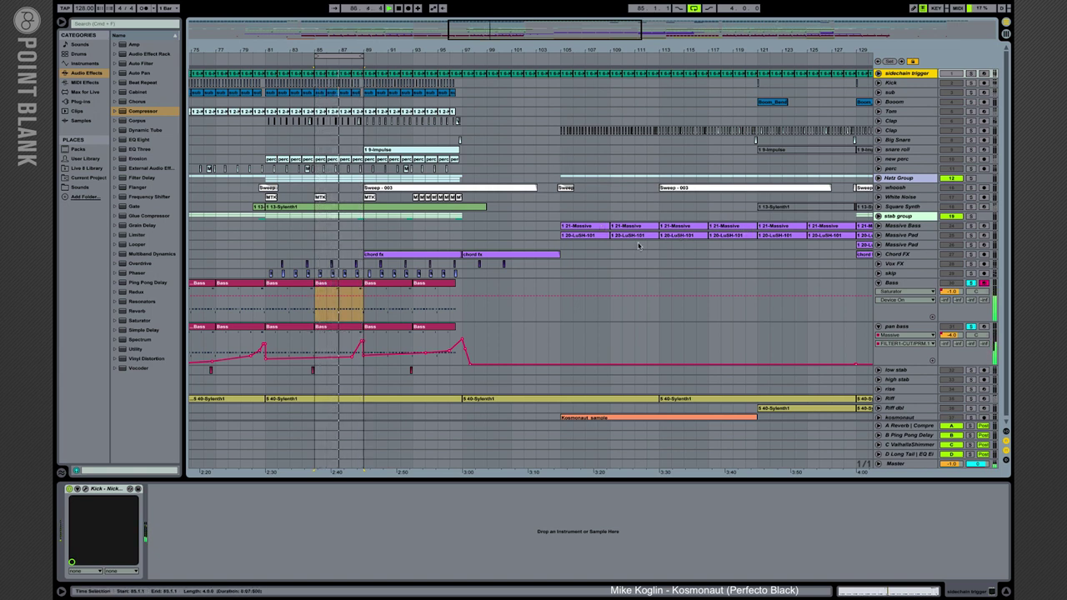
click(970, 73)
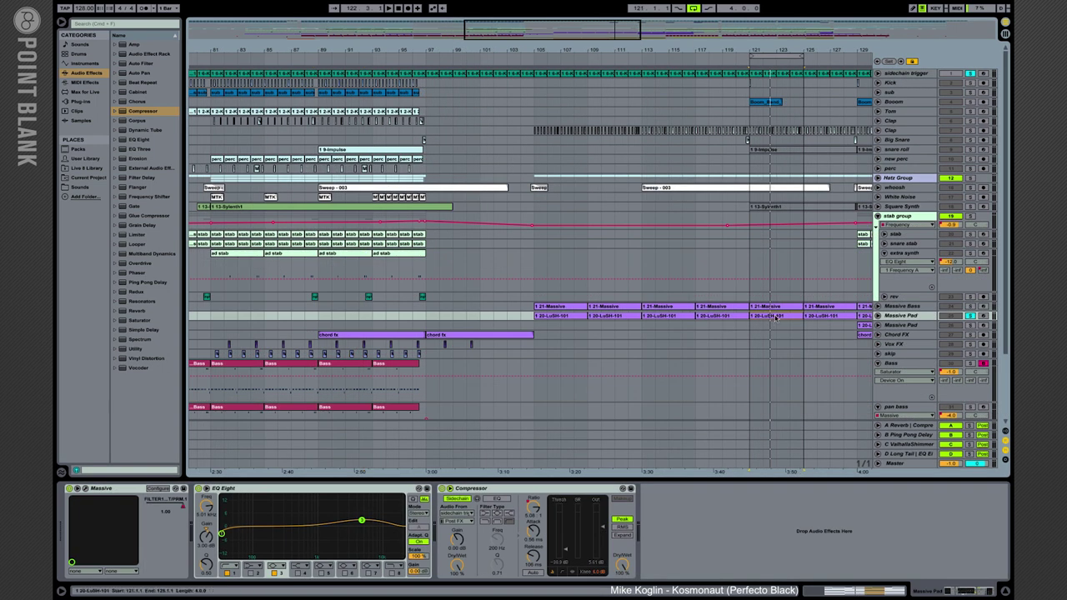
Play from bar 121 to hear the Massive Pad through EQ Eight and sidechained Compressor
key(space)
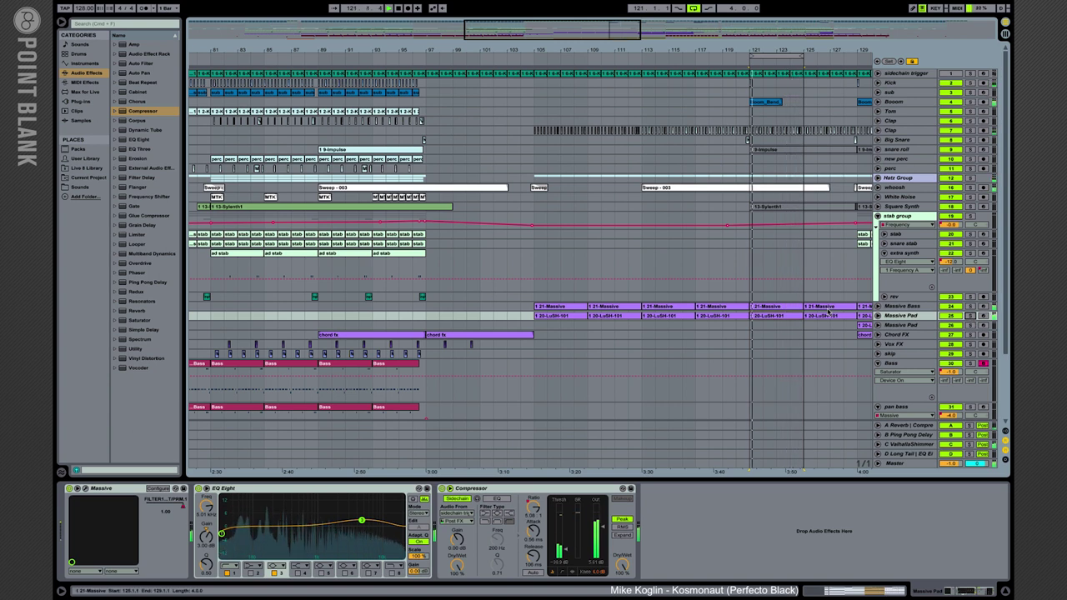
Zoom to bars 77–98, solo the stab group, and loop the stab clip over bars 85–89
drag(416, 49, 552, 49)
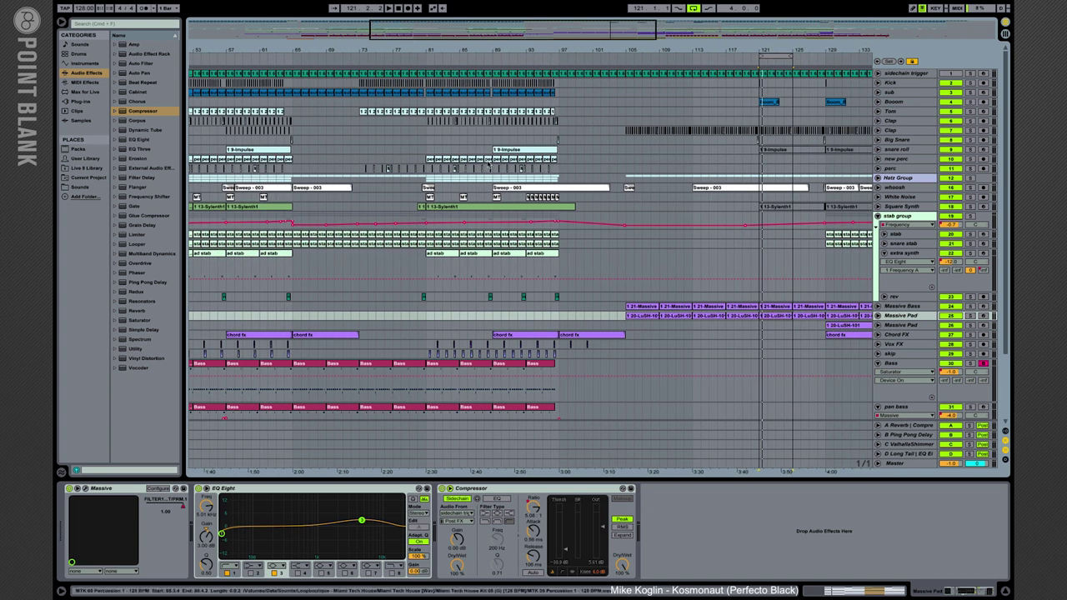
drag(457, 55, 460, 121)
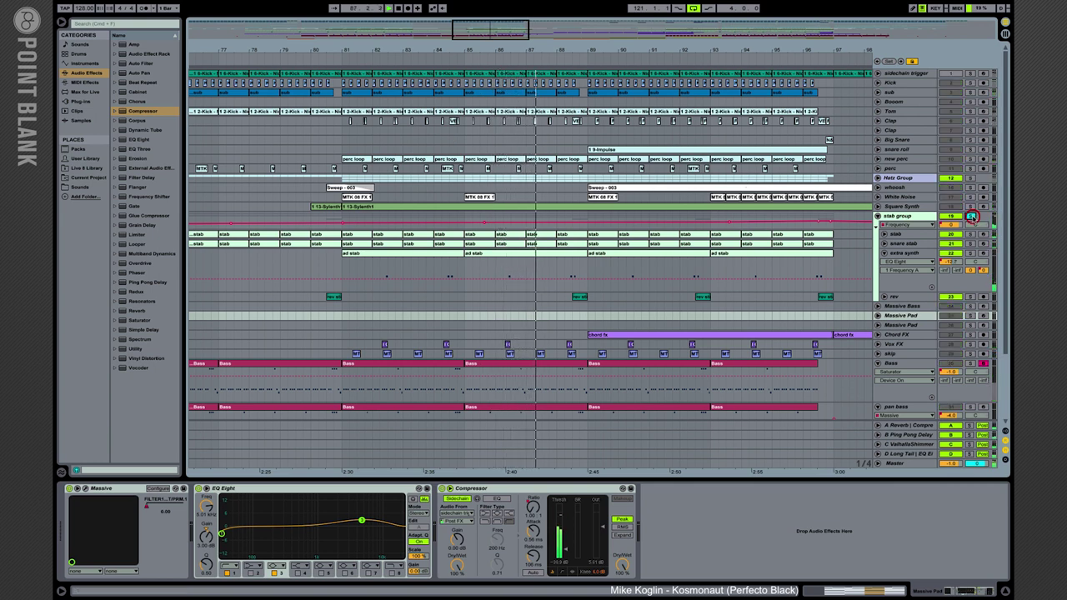
click(969, 216)
click(574, 231)
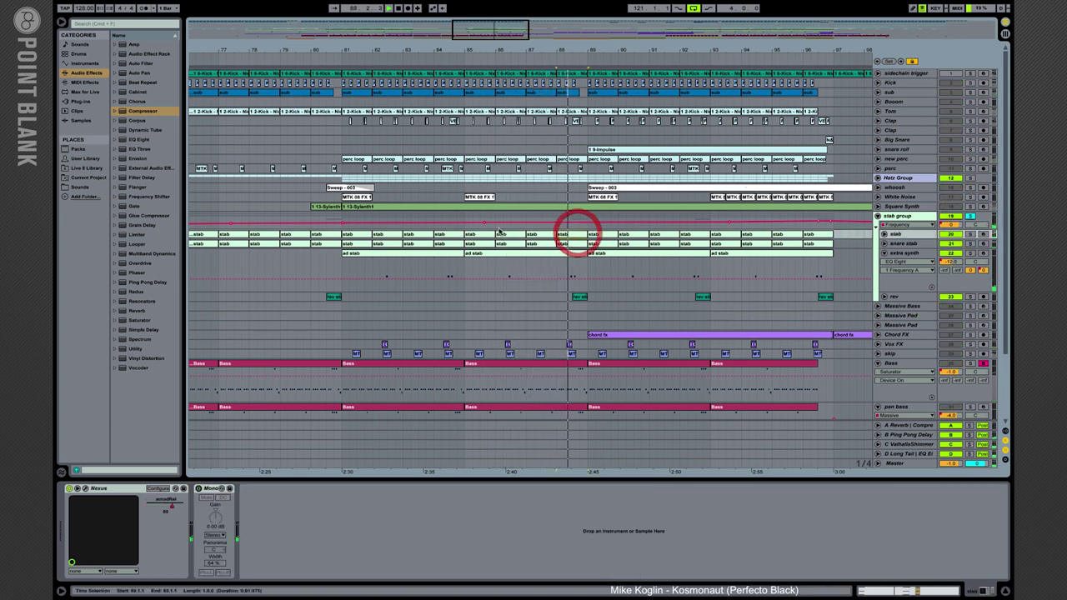
click(480, 234)
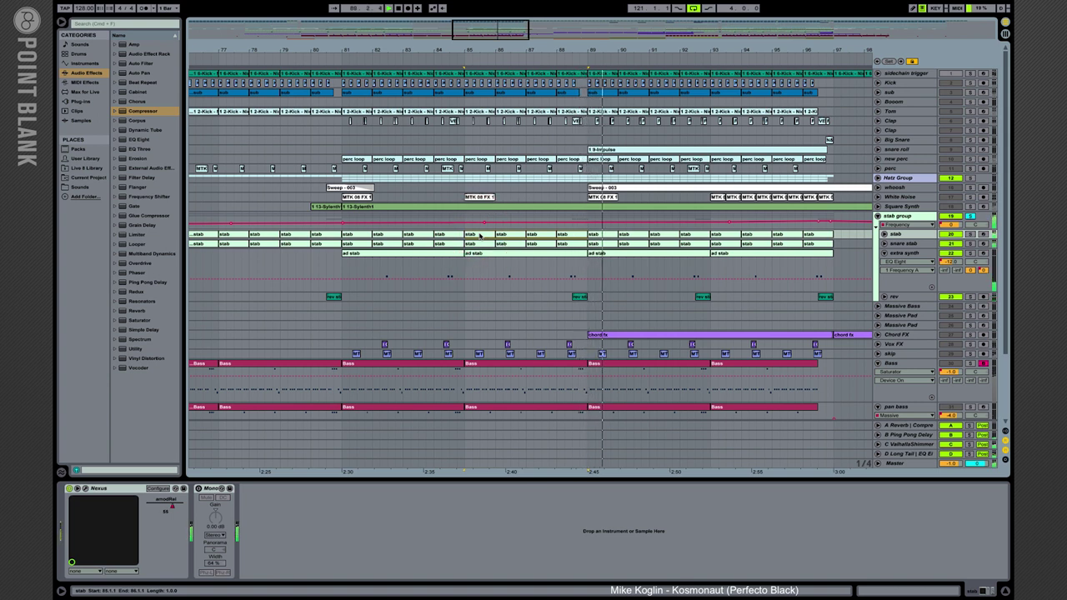
key(ctrl+l)
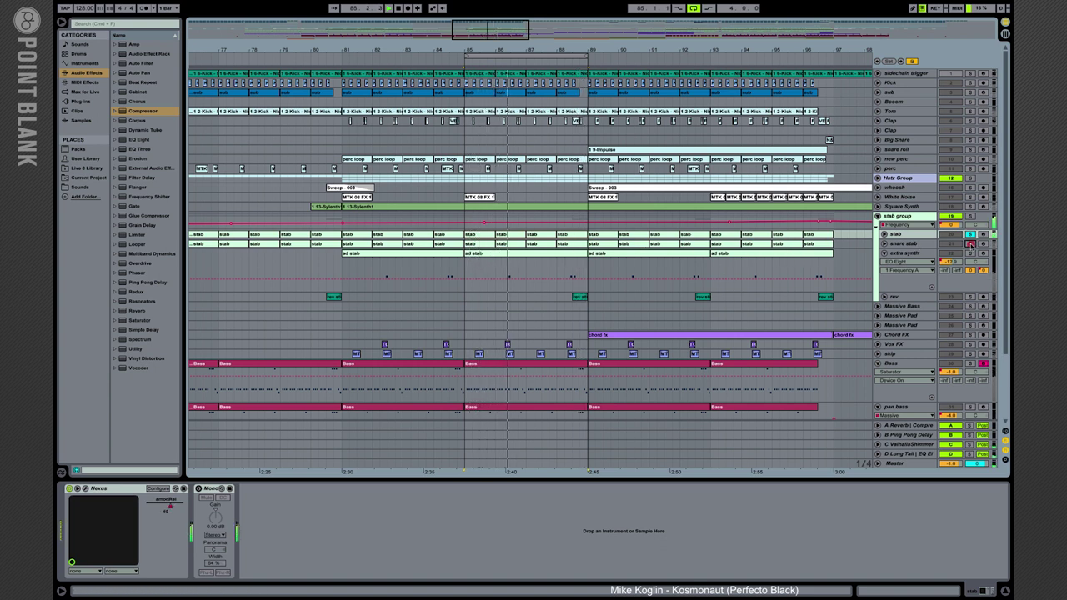
Check the XF_Snr pad's sample settings in Impulse, then show the stab group's effects chain
click(910, 243)
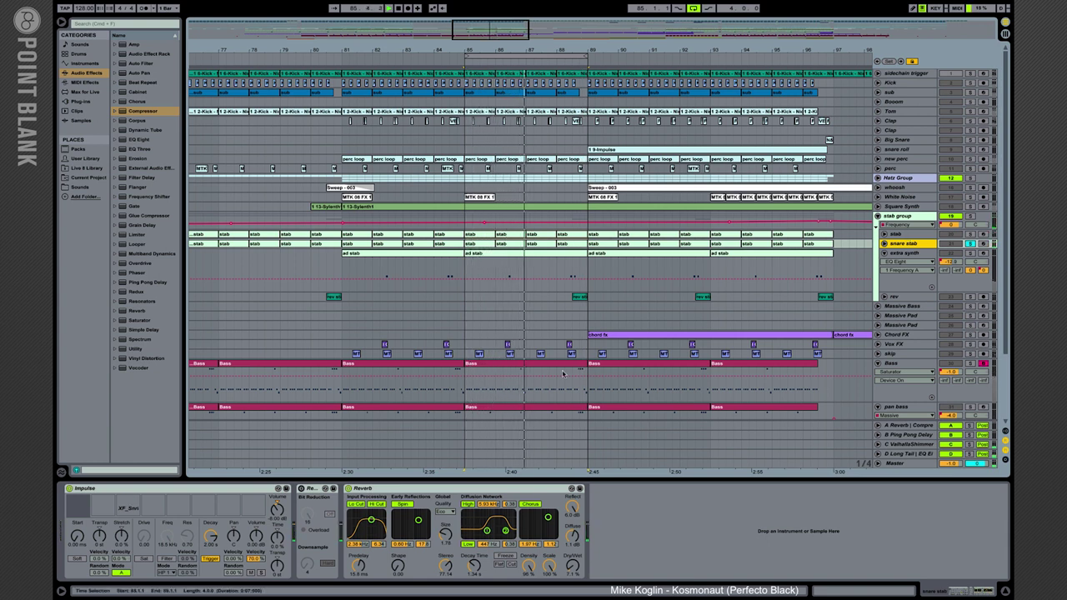
click(129, 507)
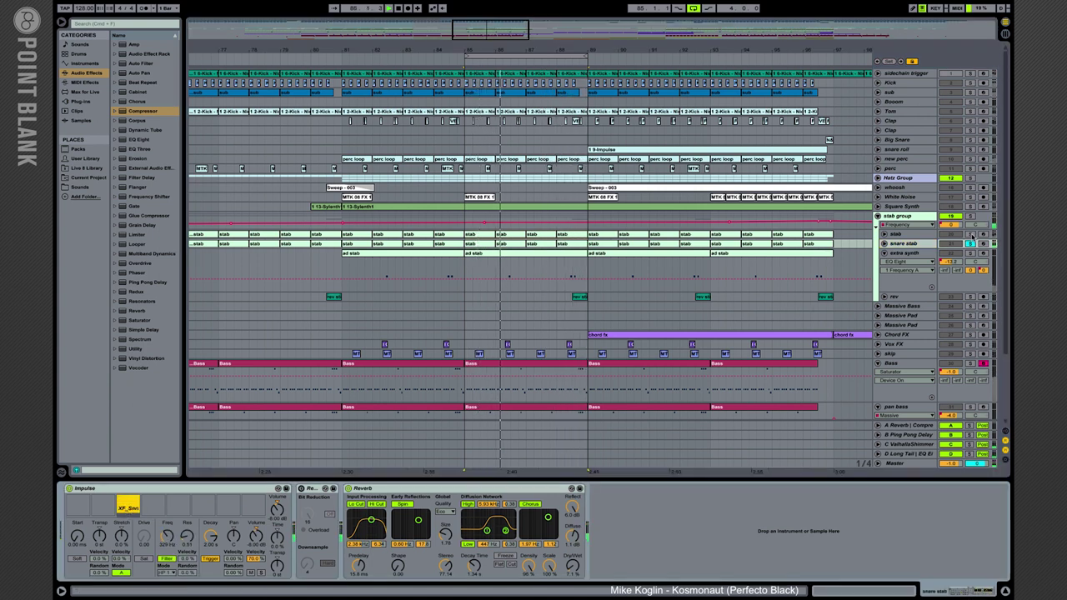
click(970, 236)
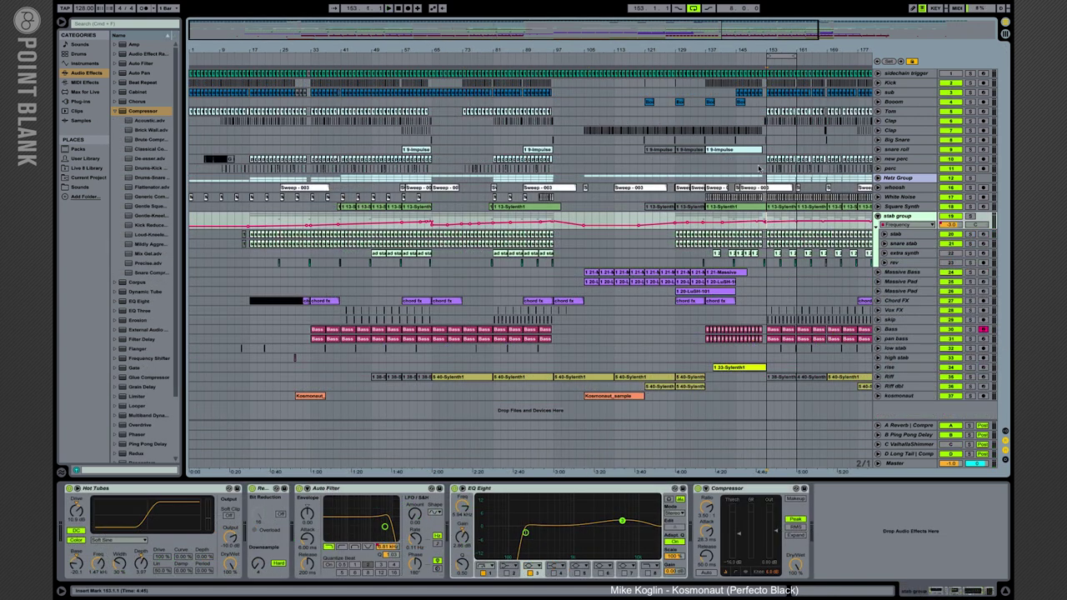
Zoom to bars 137–173, play from bar 153 and solo the stab group
drag(775, 50, 622, 48)
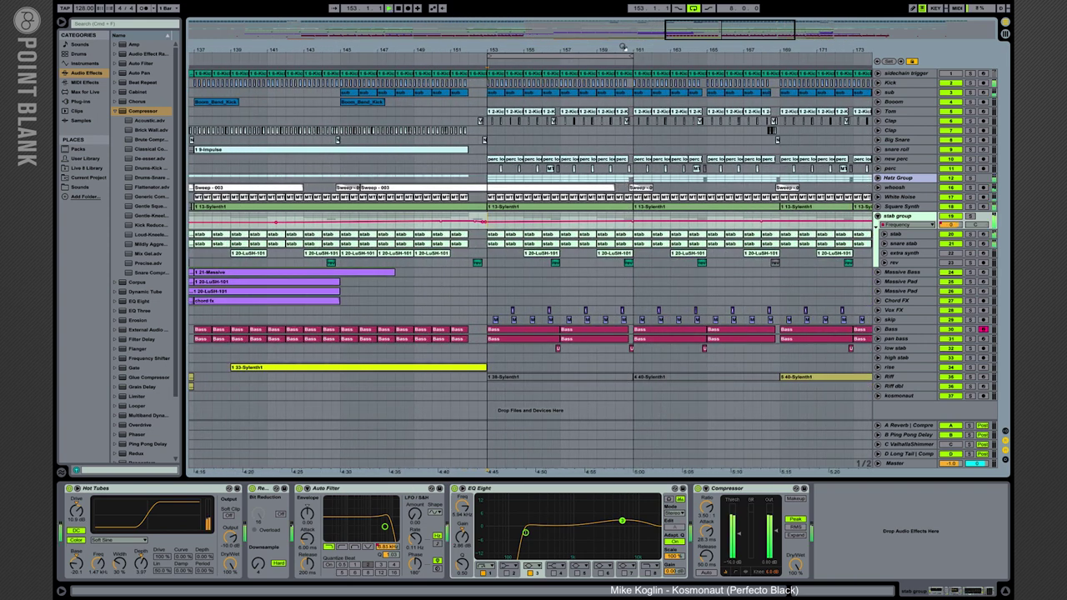
key(space)
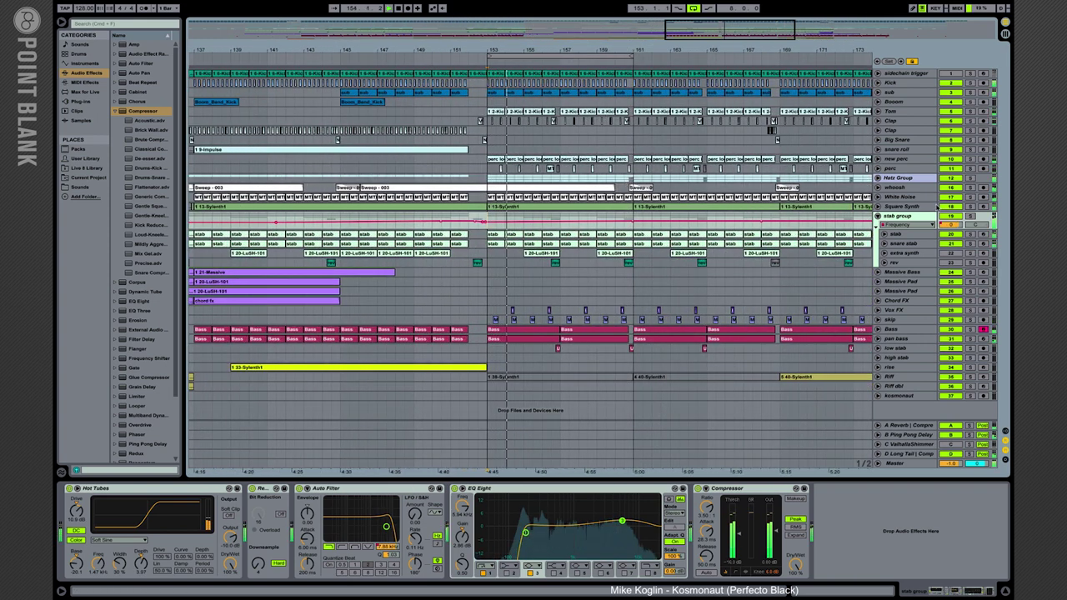
click(969, 216)
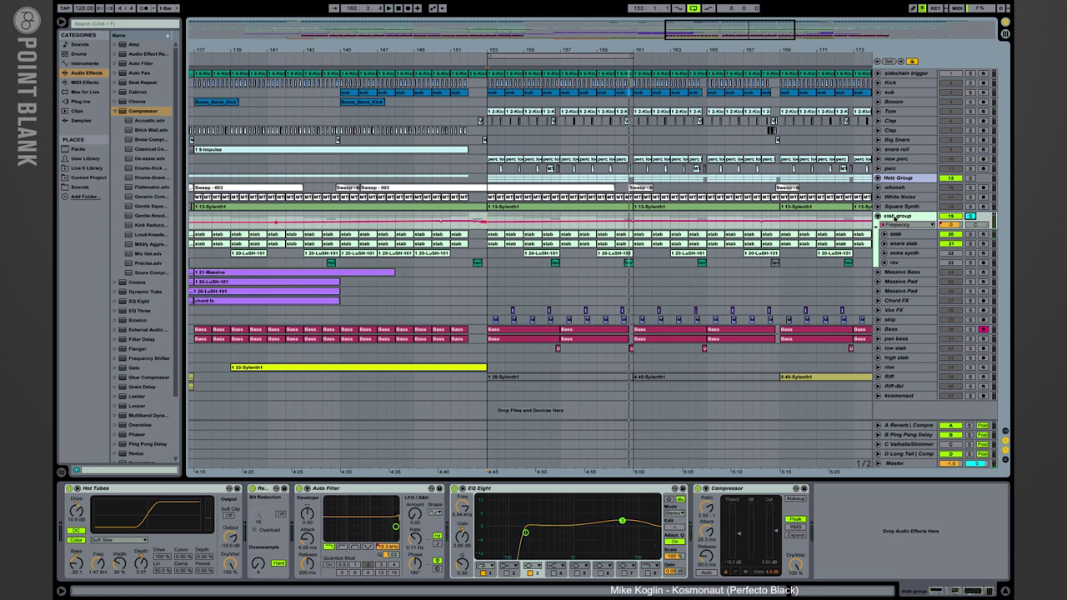
Show the Long Tail return's devices, bypass its second Compressor, and replay from bar 153
click(912, 455)
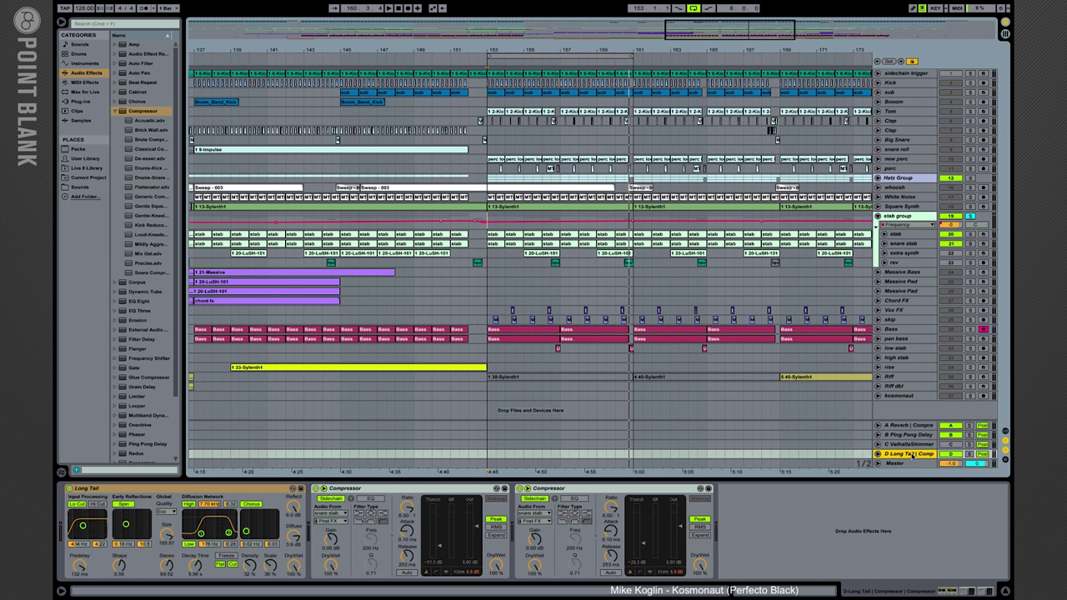
click(520, 489)
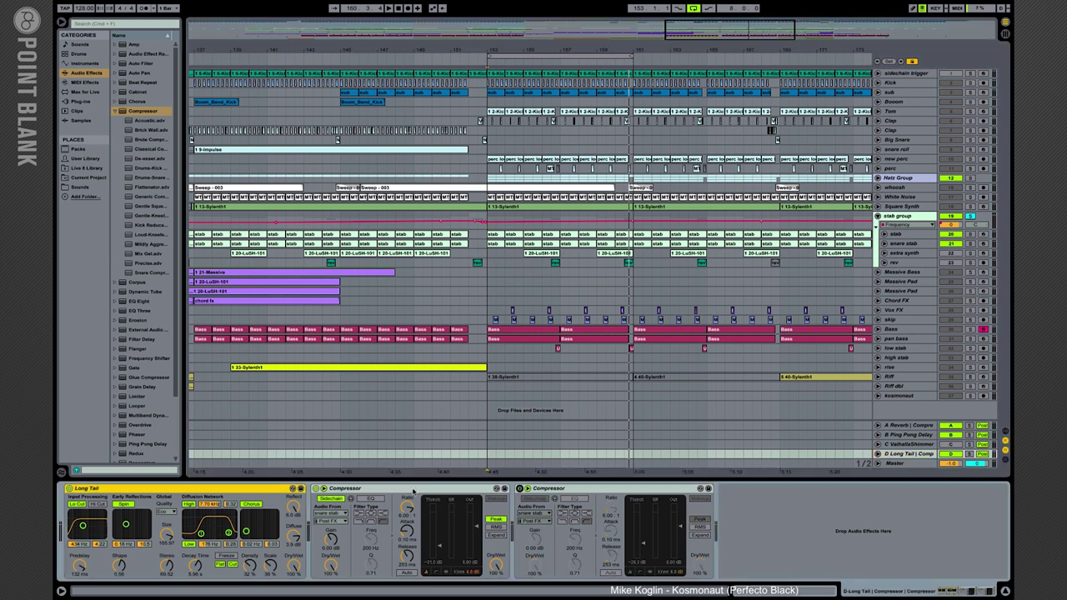
key(space)
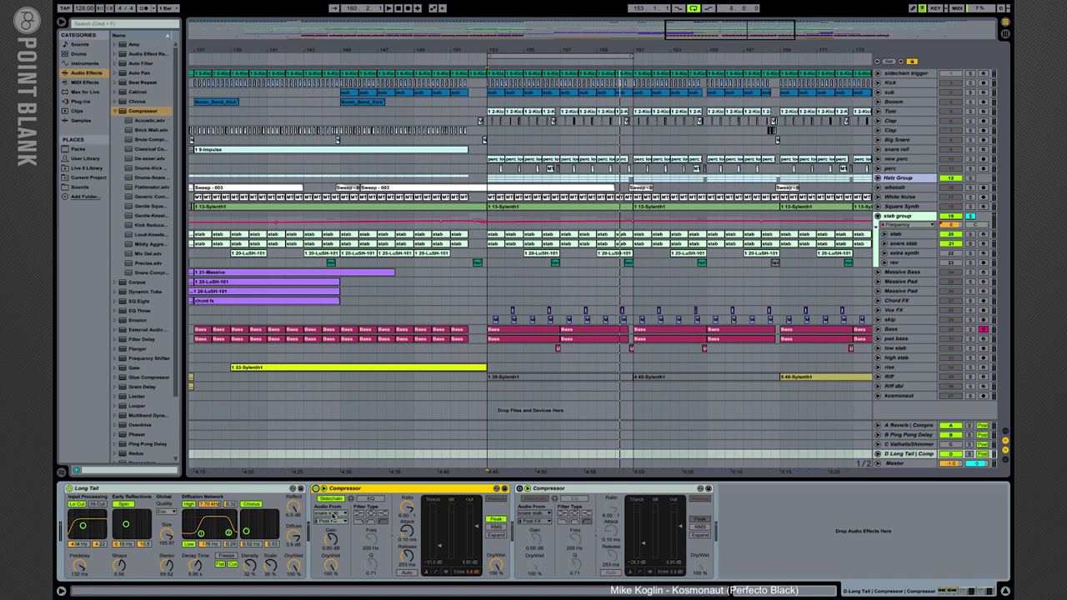
key(space)
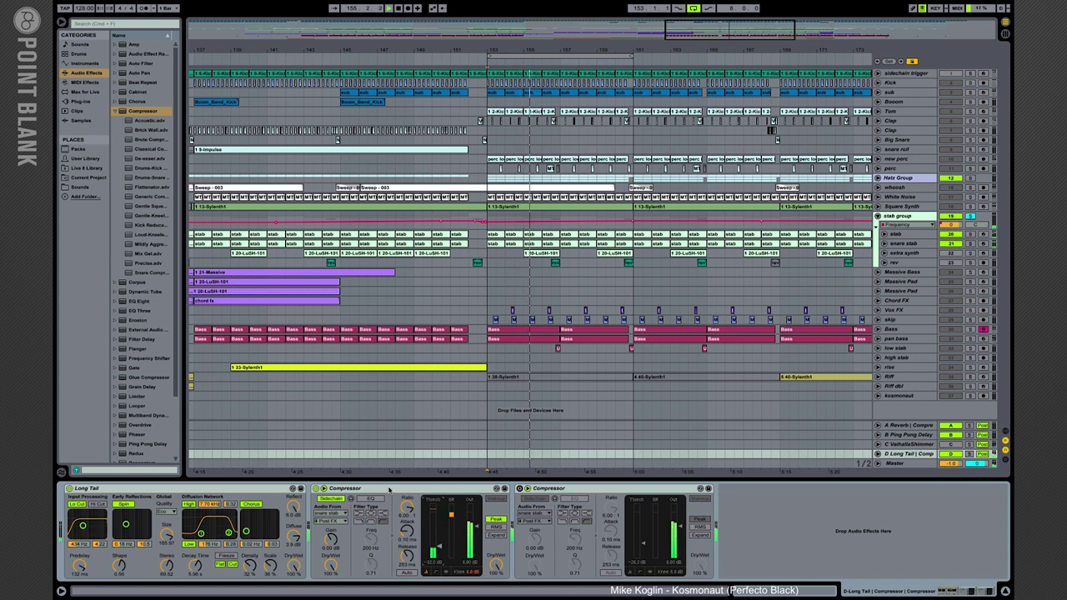
Re-enable the Long Tail return's second Compressor, then solo and unsolo the Kick track
click(555, 489)
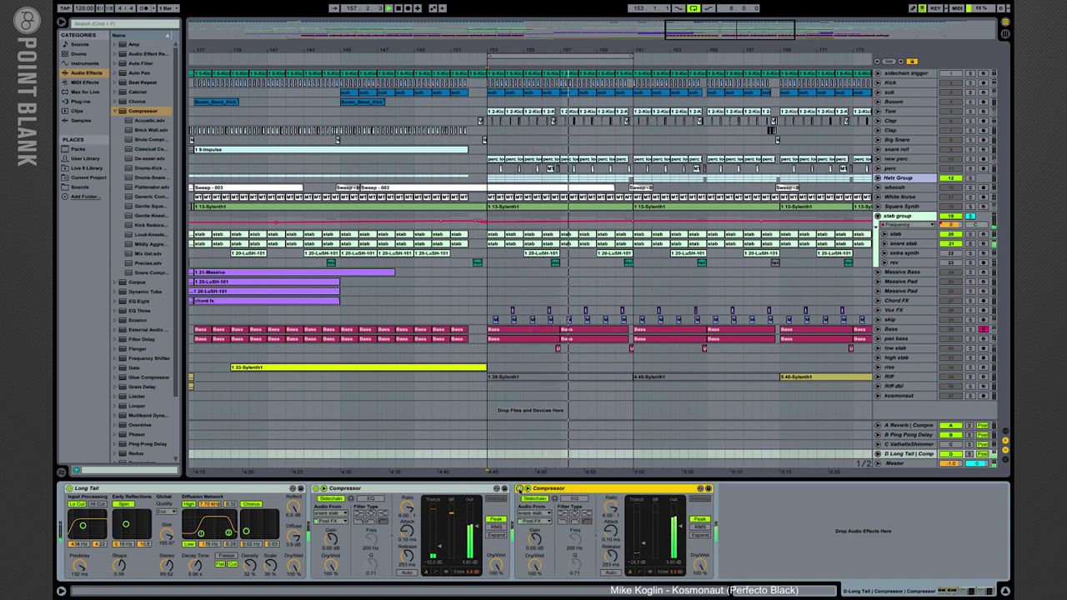
click(519, 488)
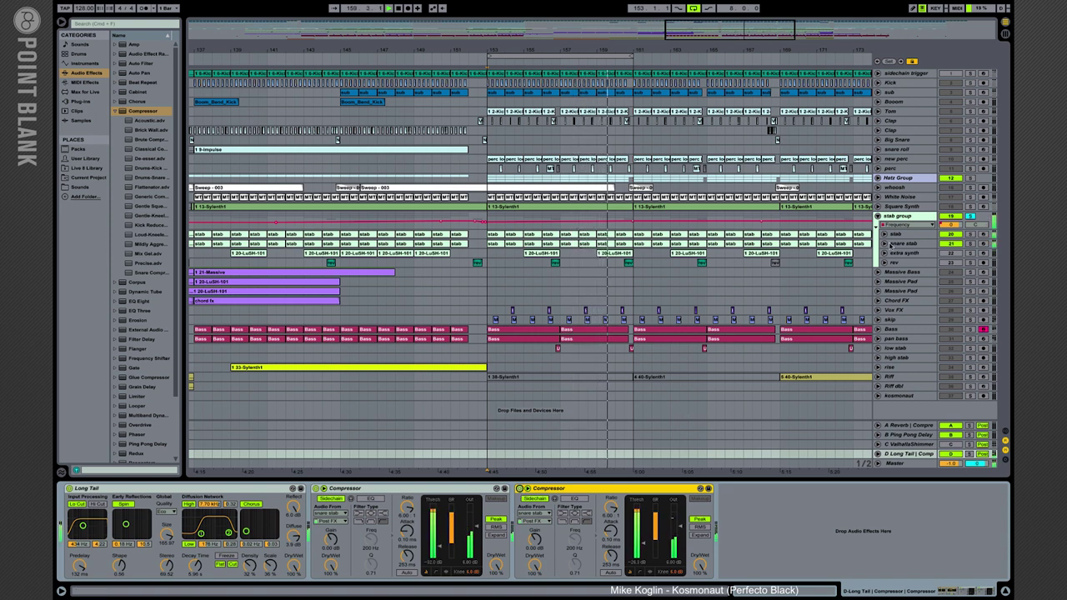
click(970, 82)
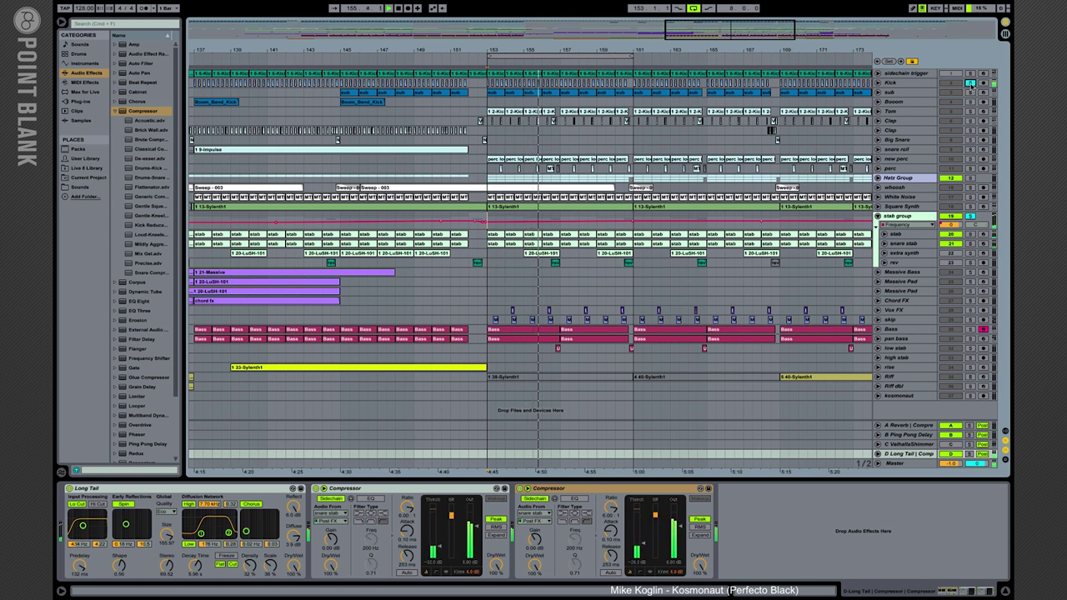
click(970, 83)
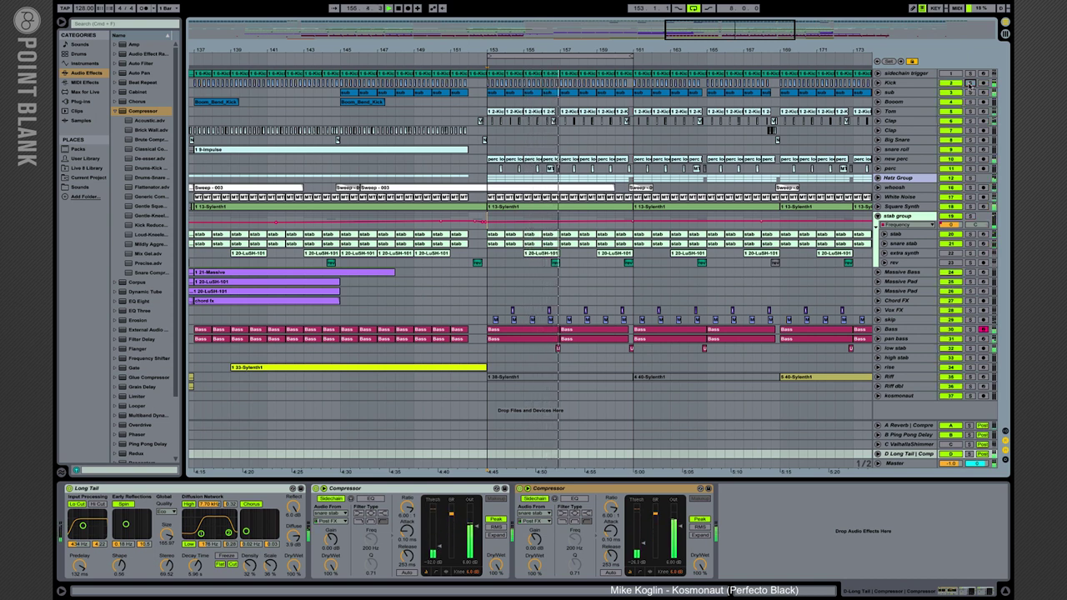